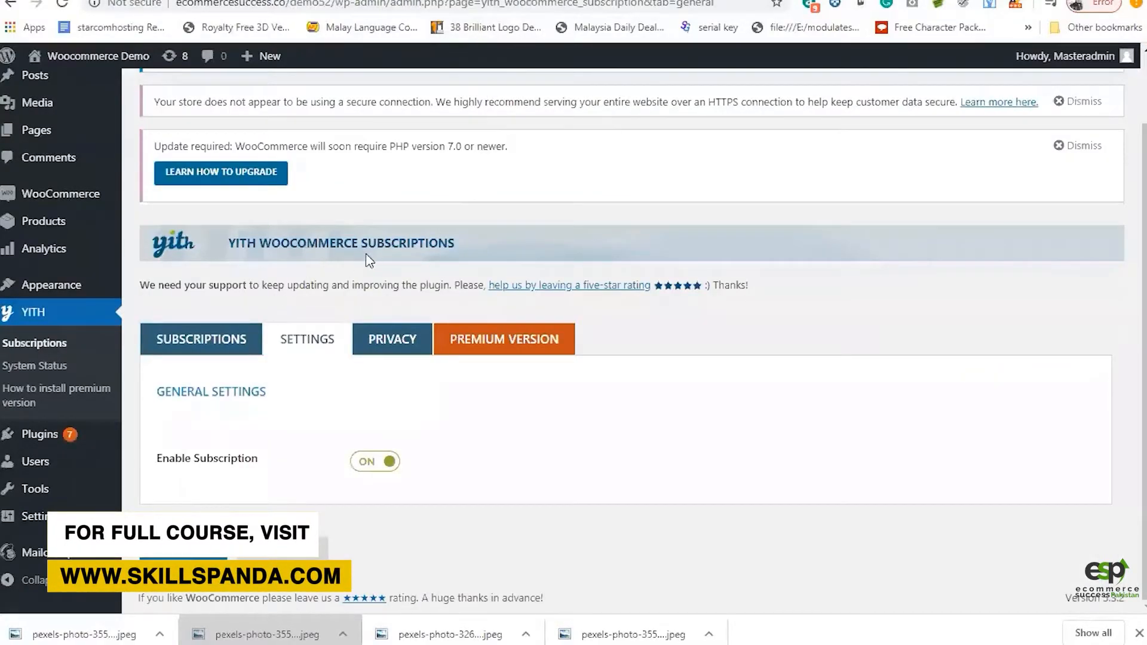
# Switch to the new product form and name the product "Subscription Product"
pyautogui.moveTo(468, 242); pyautogui.dragTo(222, 253)
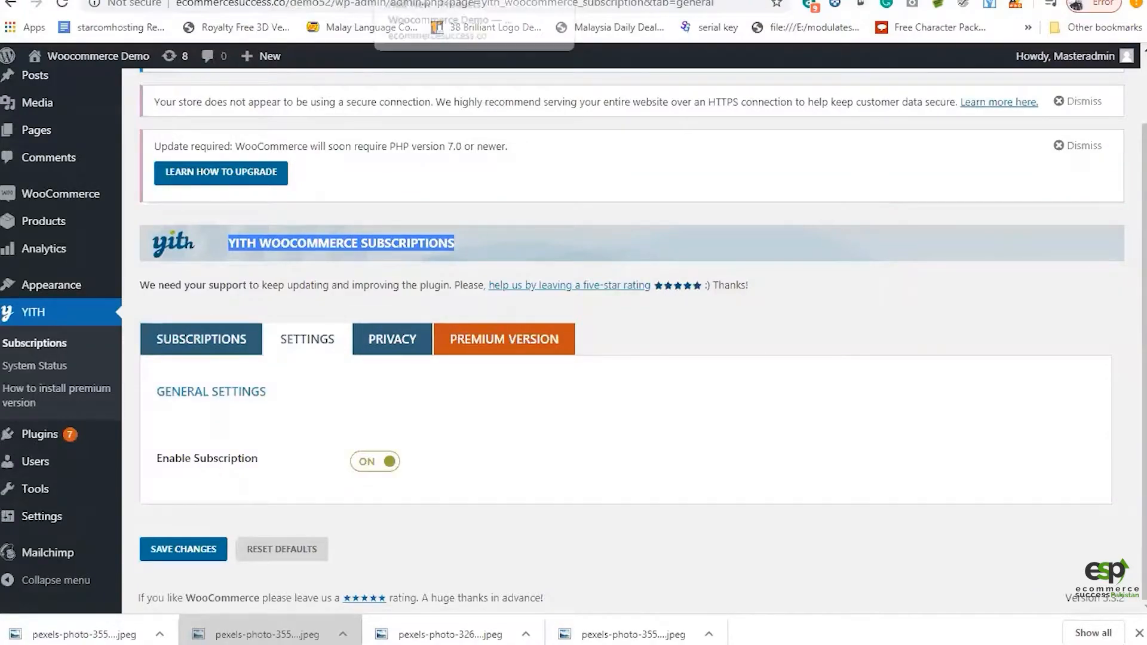
pyautogui.click(430, 1)
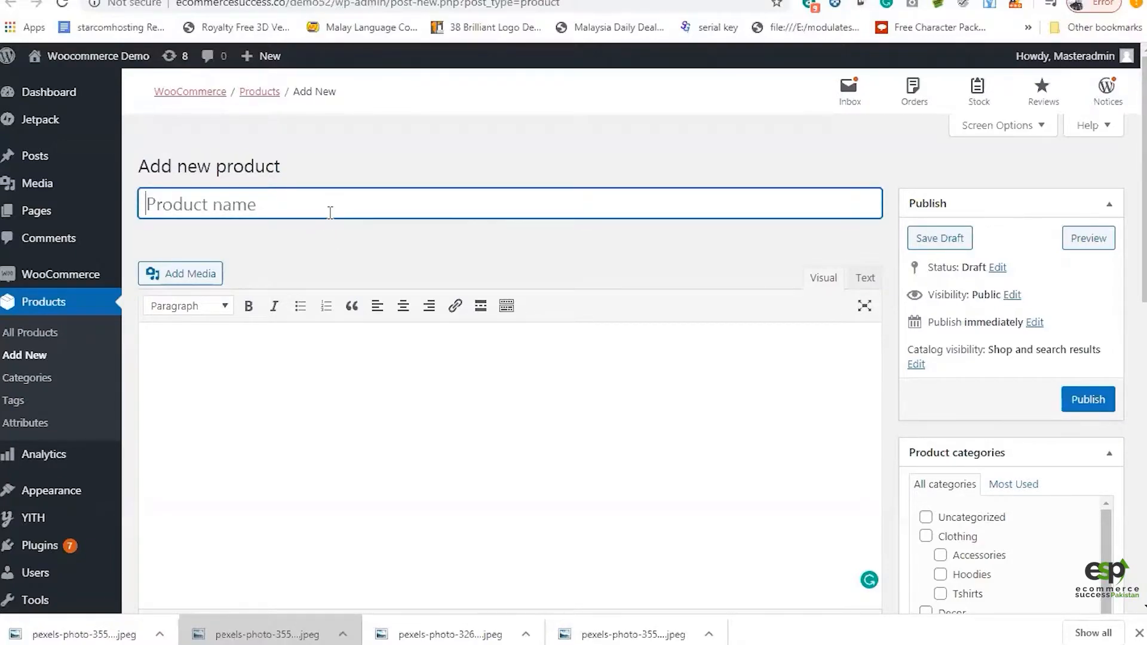
pyautogui.write('Subs')
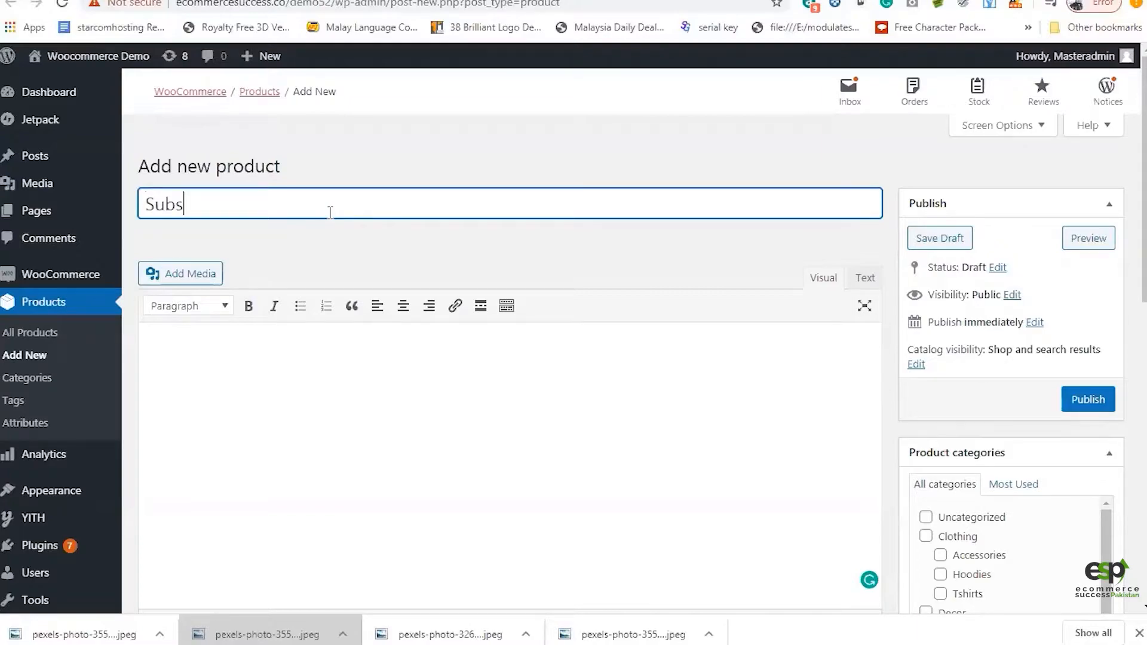
pyautogui.write('cription Product')
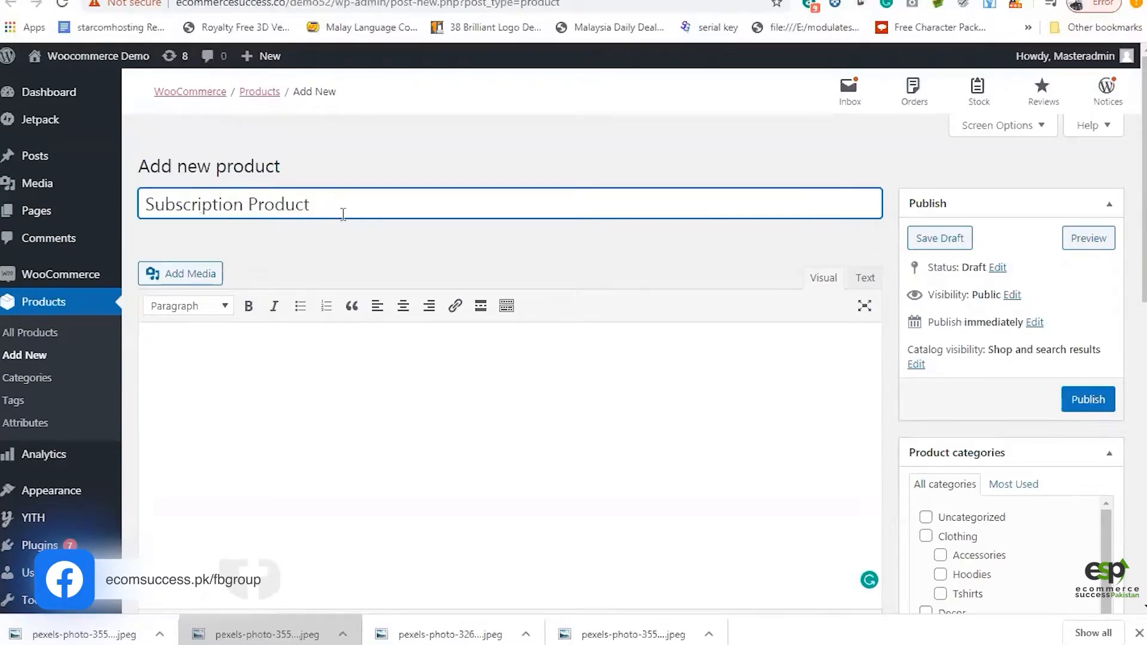
# Copy the three-bullet summary from the Jeans Pent & T-Shirt product page into the new product's short description
pyautogui.scroll(-4, 468, 343)
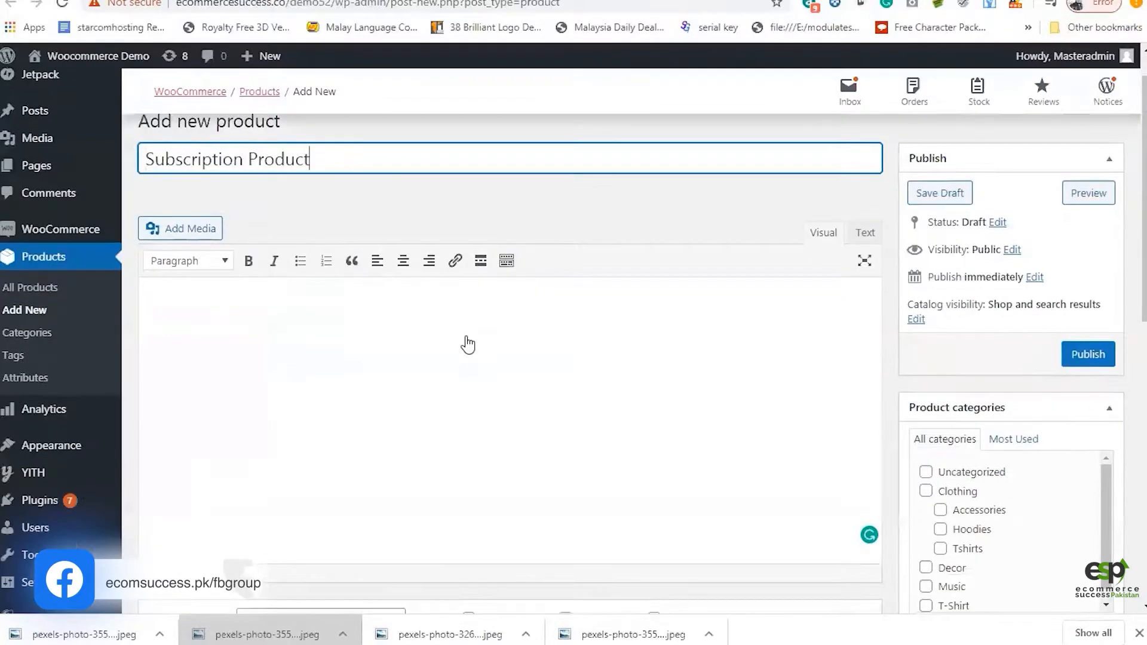
pyautogui.scroll(4, 536, 297)
pyautogui.click(489, 444)
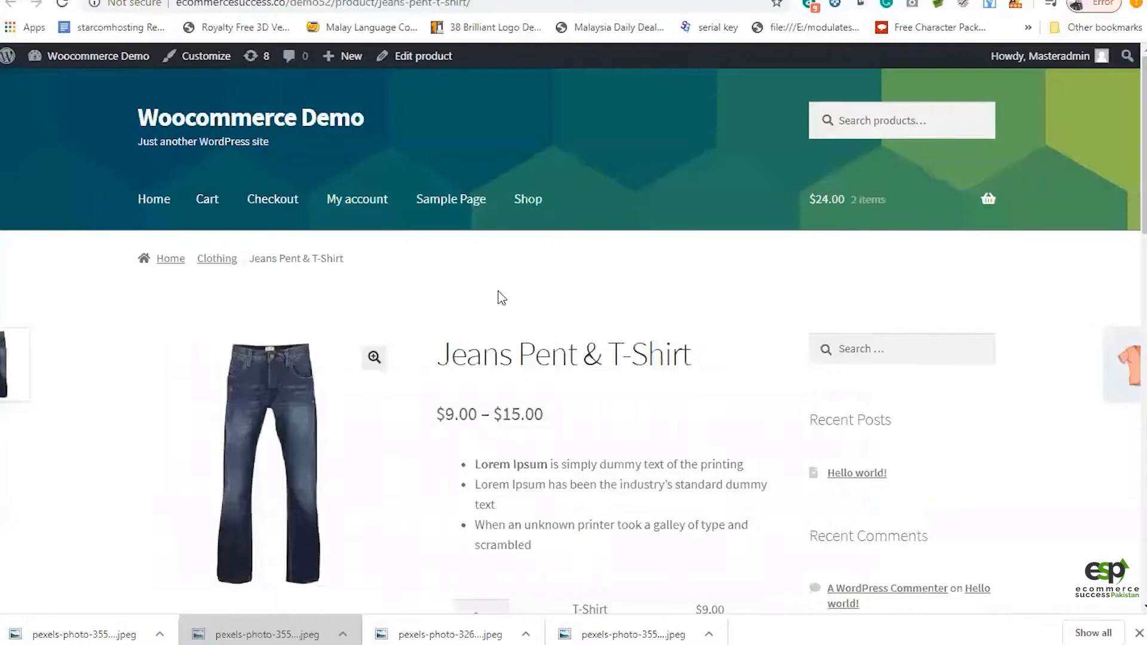
pyautogui.scroll(-3, 556, 307)
pyautogui.moveTo(556, 307); pyautogui.dragTo(467, 224)
pyautogui.hotkey('ctrl', 'c')
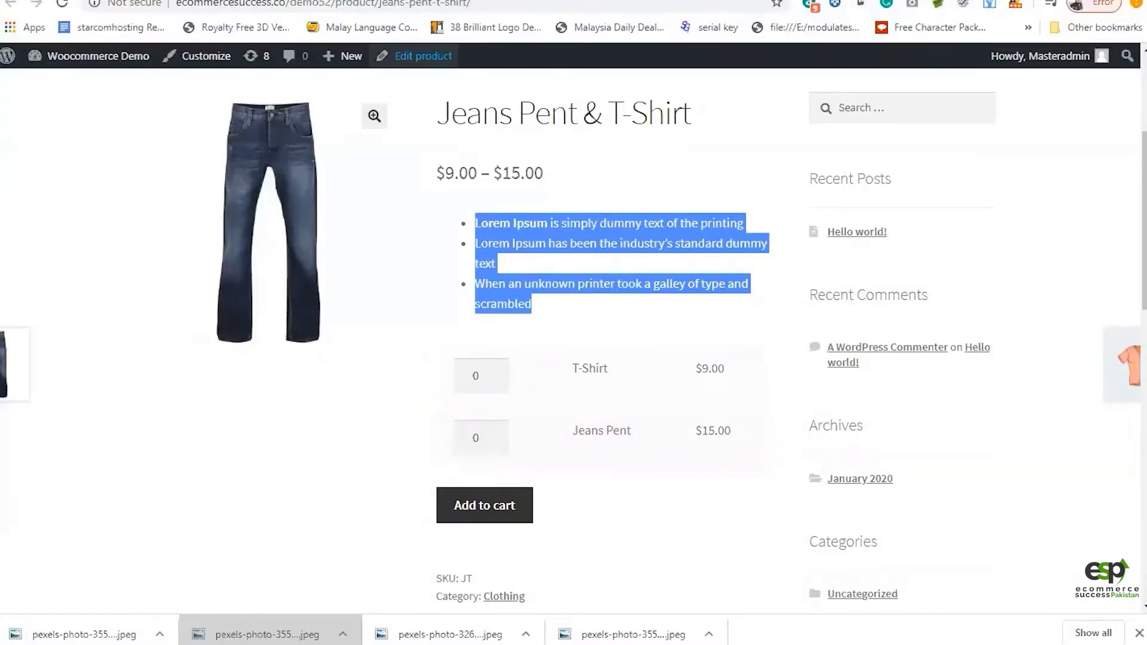
pyautogui.click(412, 1)
pyautogui.scroll(-8, 360, 351)
pyautogui.click(376, 484)
pyautogui.hotkey('ctrl', 'v')
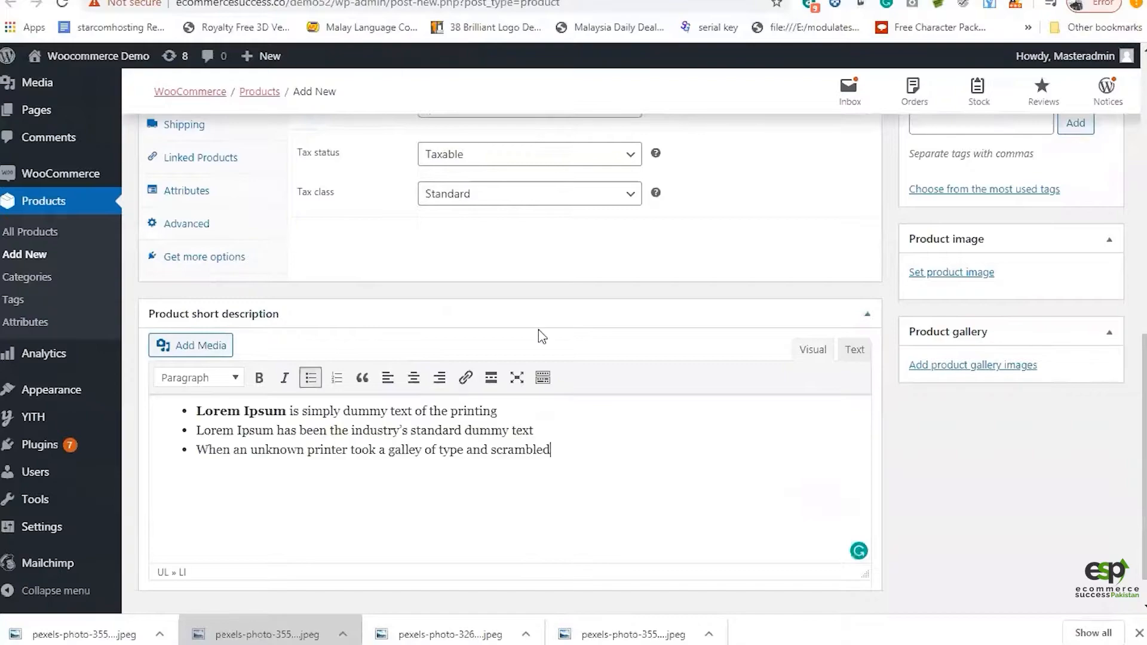
# Copy the Lorem Ipsum description paragraph from the Jeans Pent & T-Shirt page into the new product's main description
pyautogui.click(532, 1)
pyautogui.scroll(-6, 518, 374)
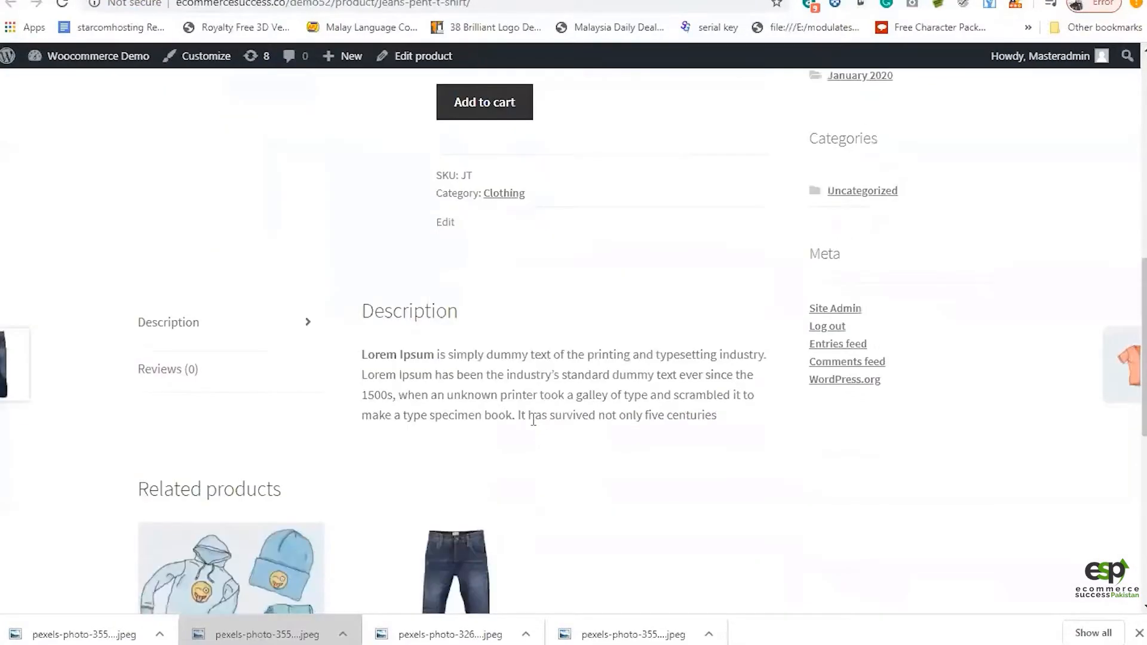
pyautogui.moveTo(720, 415); pyautogui.dragTo(361, 356)
pyautogui.hotkey('ctrl', 'c')
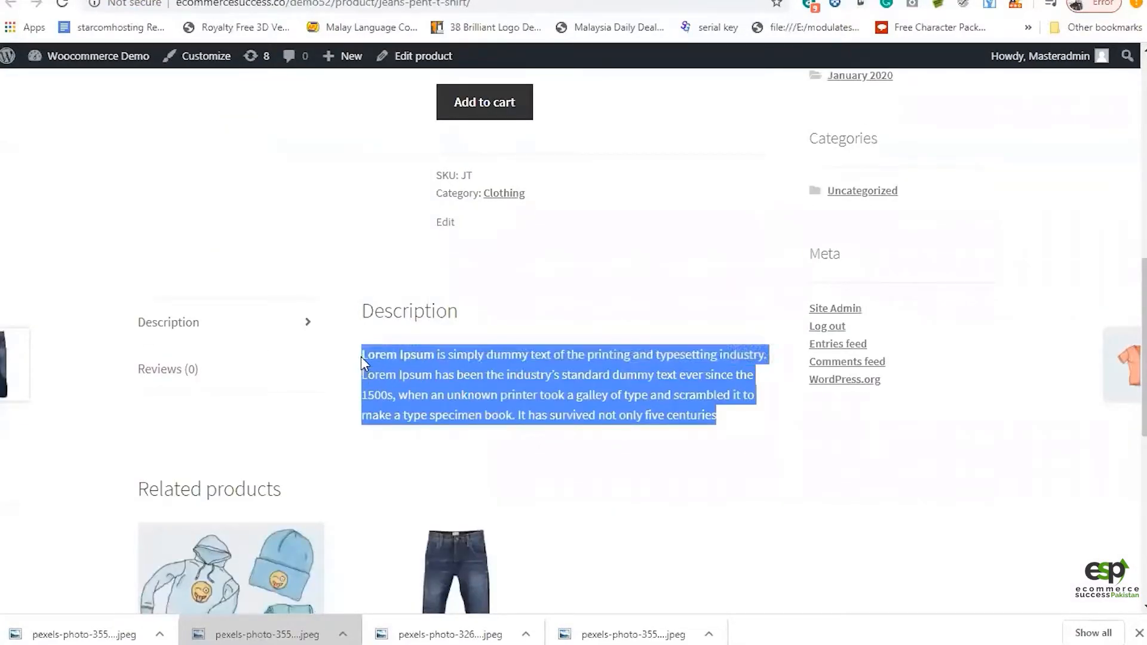
pyautogui.click(466, 1)
pyautogui.click(411, 1)
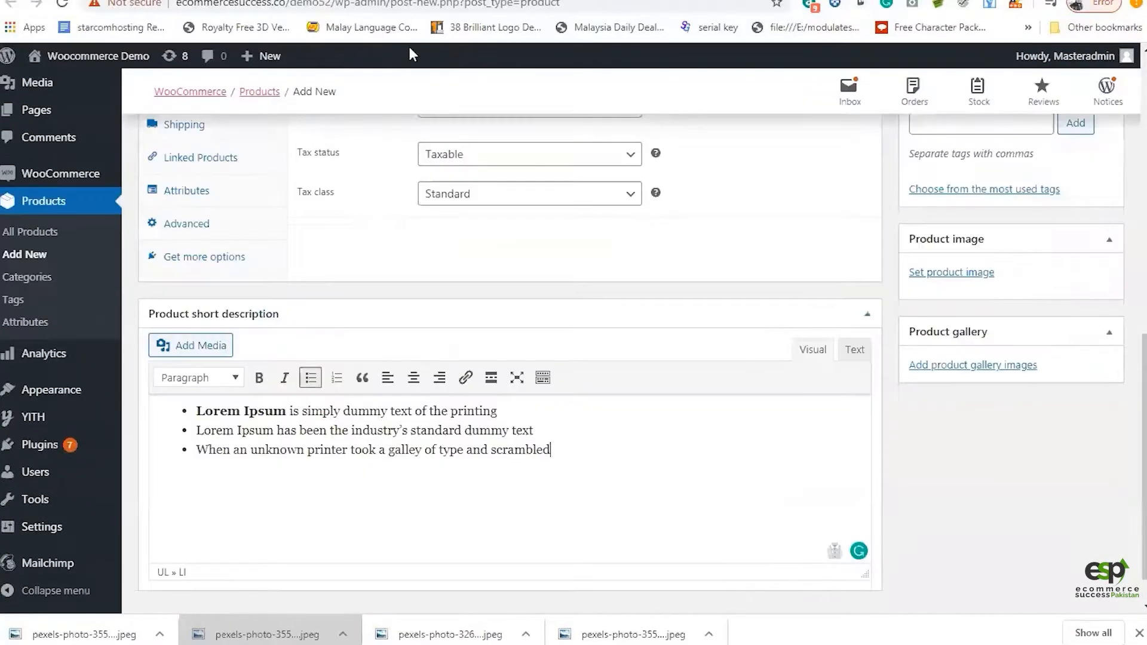
pyautogui.scroll(8, 379, 280)
pyautogui.click(380, 288)
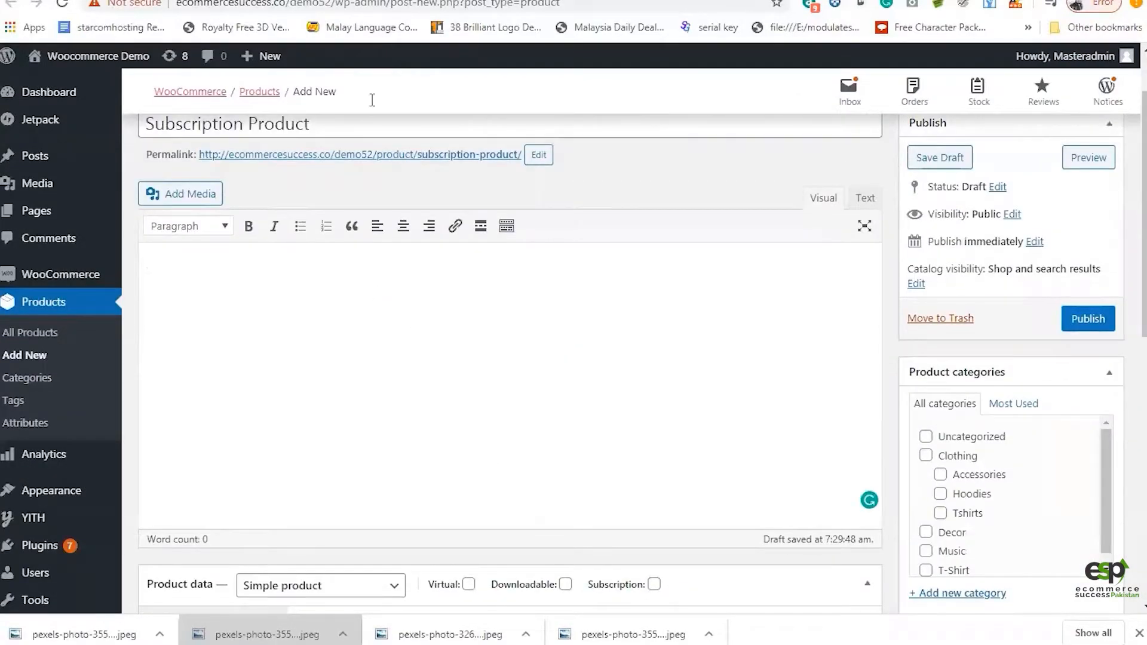
pyautogui.hotkey('ctrl', 'v')
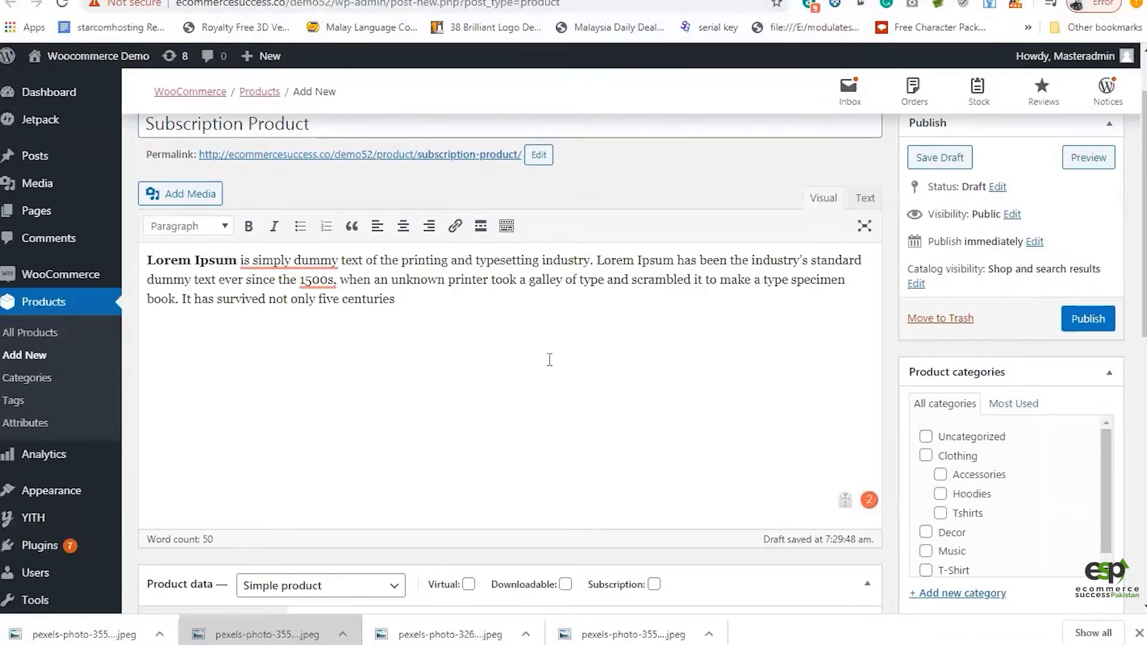
# Mark the simple product as a subscription and set its regular price to $10
pyautogui.scroll(-4, 550, 359)
pyautogui.scroll(3, 443, 274)
pyautogui.scroll(-3, 448, 305)
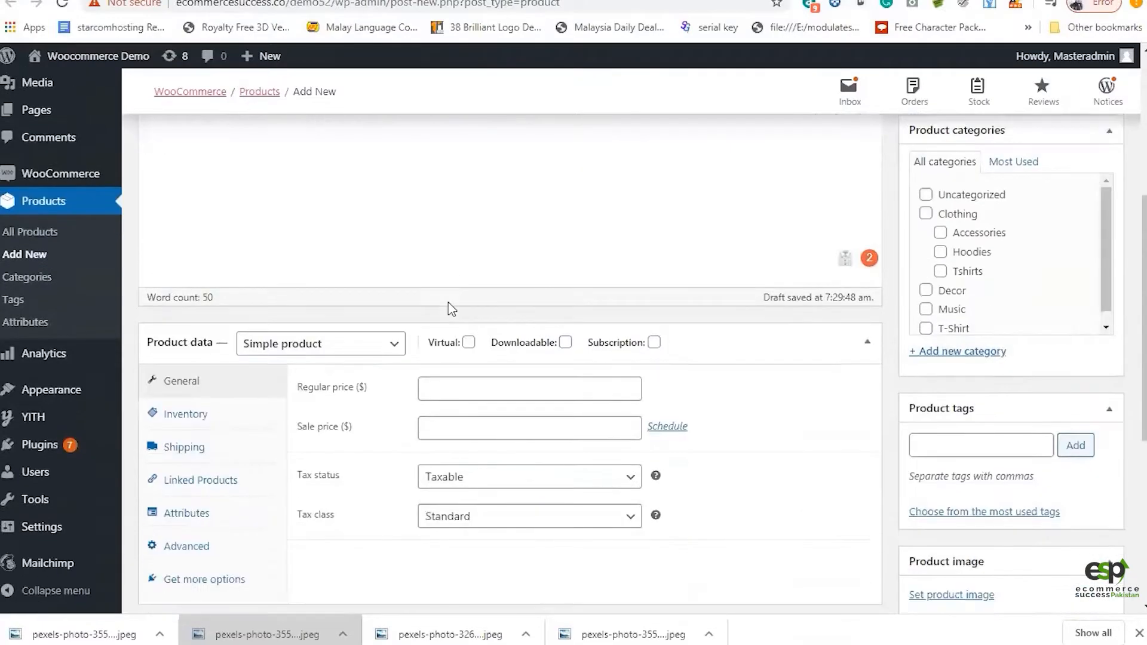
pyautogui.scroll(3, 422, 294)
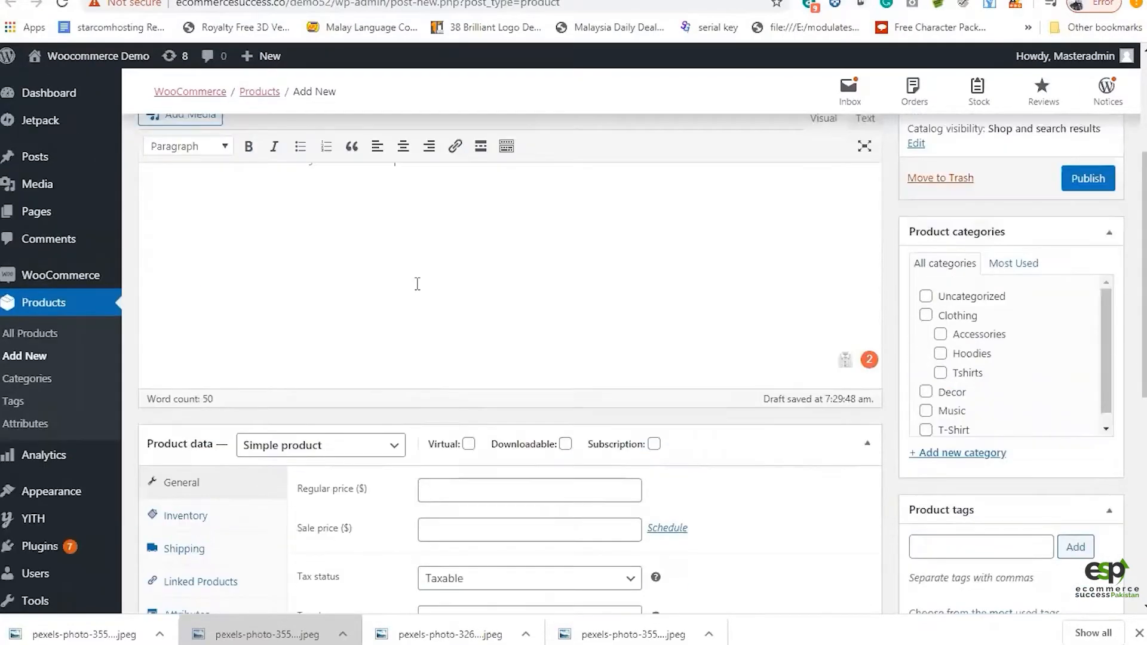
pyautogui.scroll(2, 417, 284)
pyautogui.scroll(-5, 418, 289)
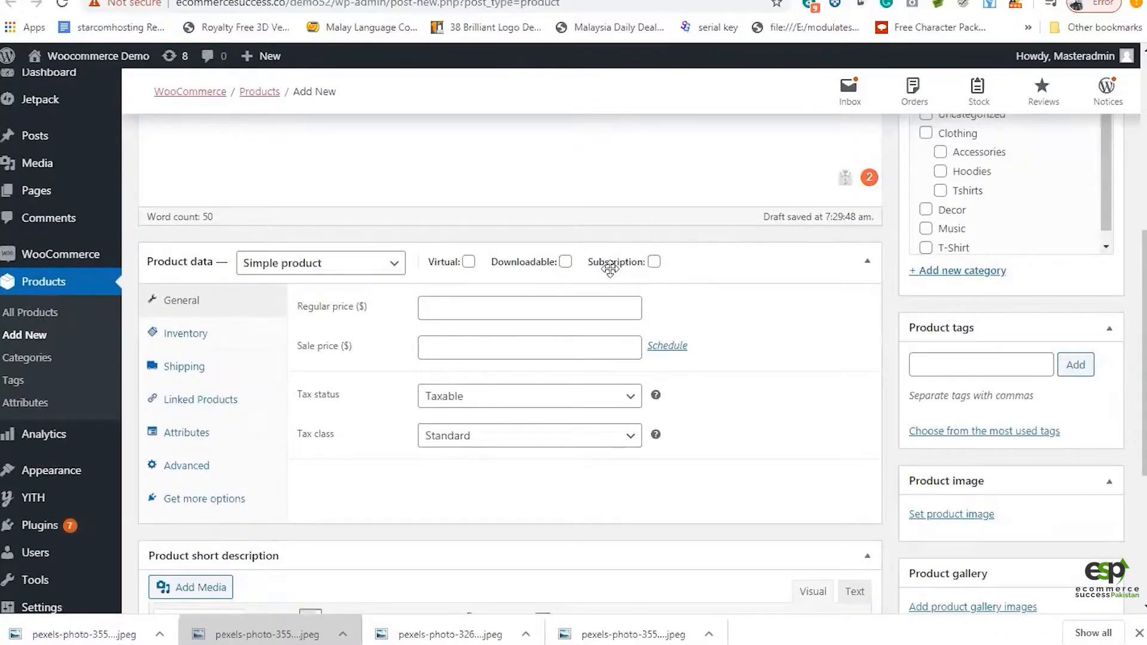
pyautogui.click(655, 263)
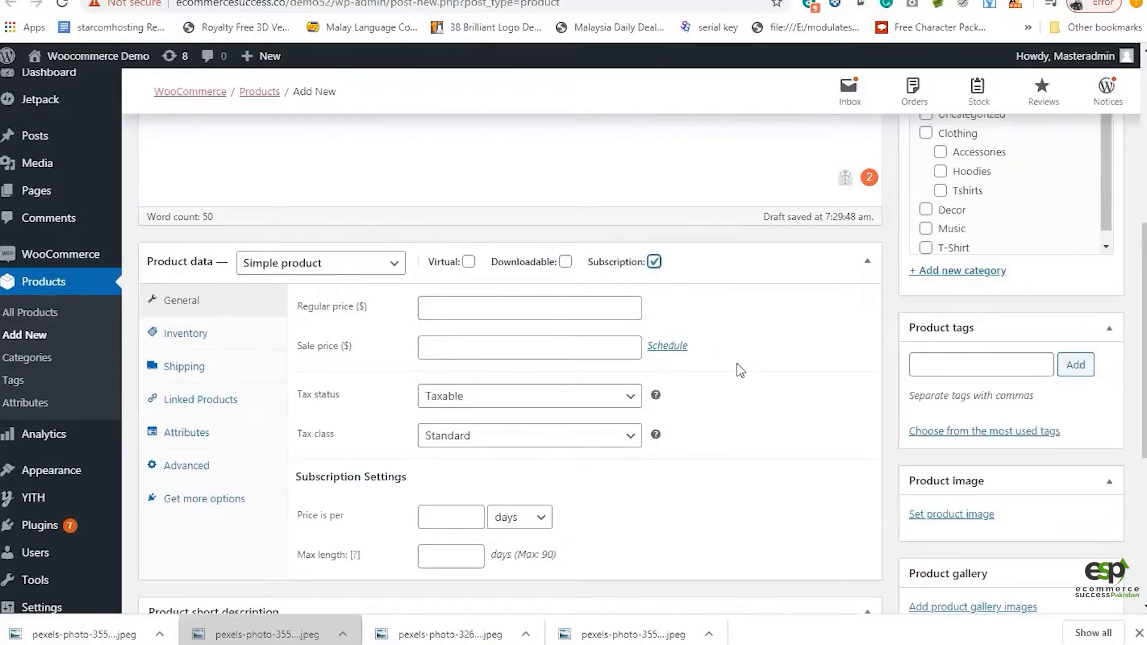
pyautogui.click(492, 309)
pyautogui.write('1')
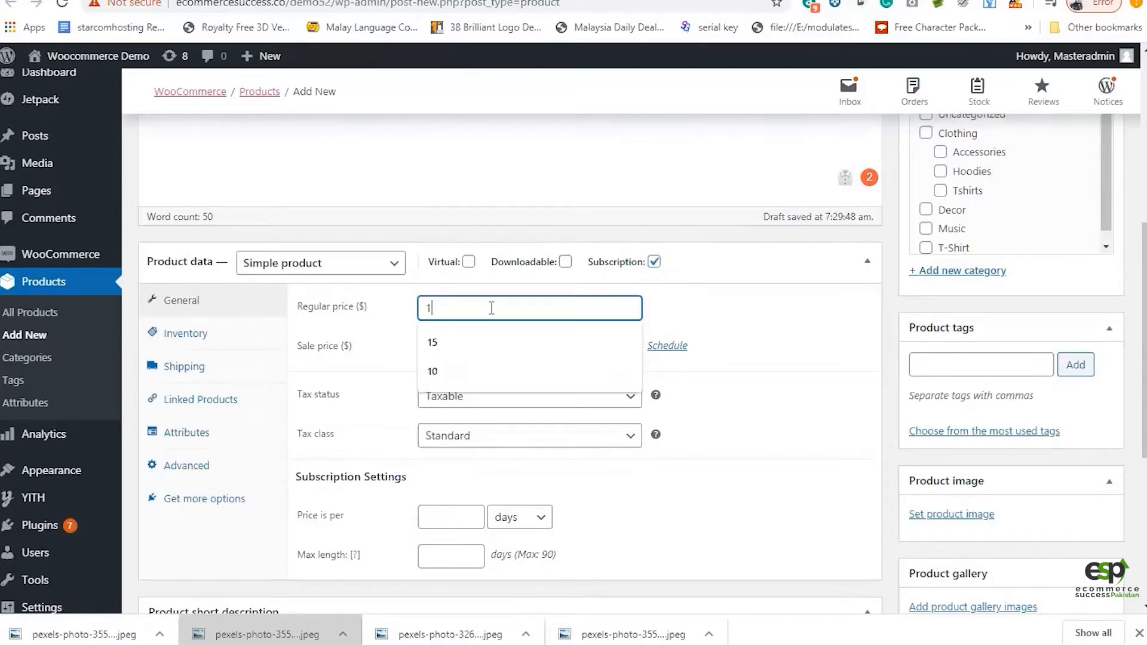
pyautogui.write('0')
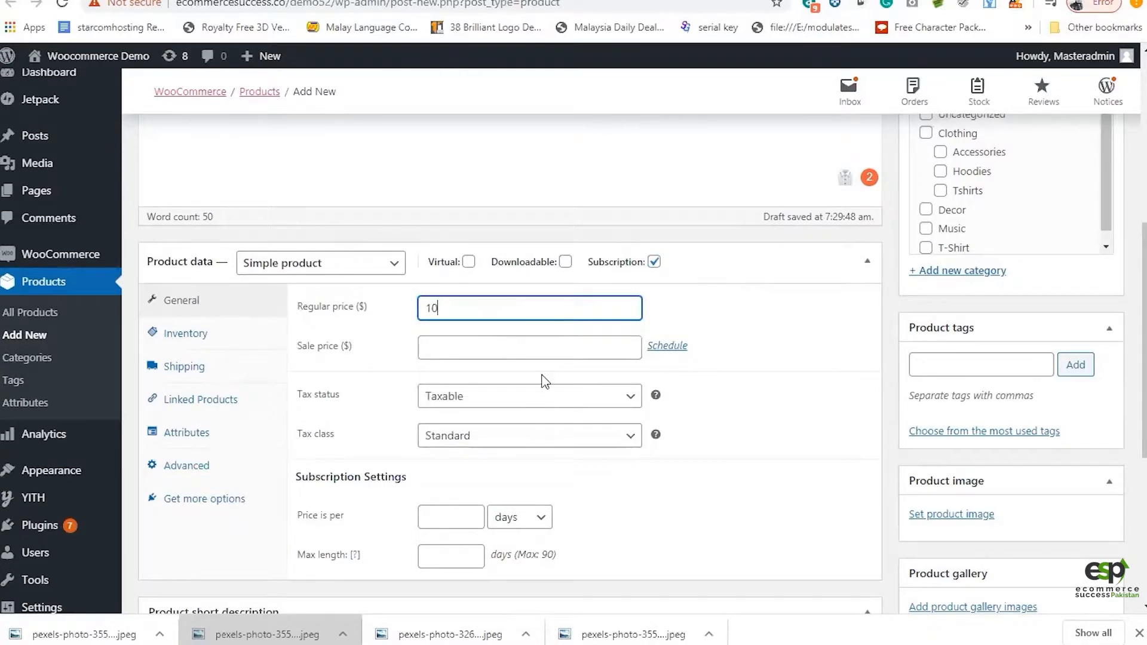
# Set the subscription price period to 10 months and read the help note for the maximum length
pyautogui.scroll(-1, 545, 358)
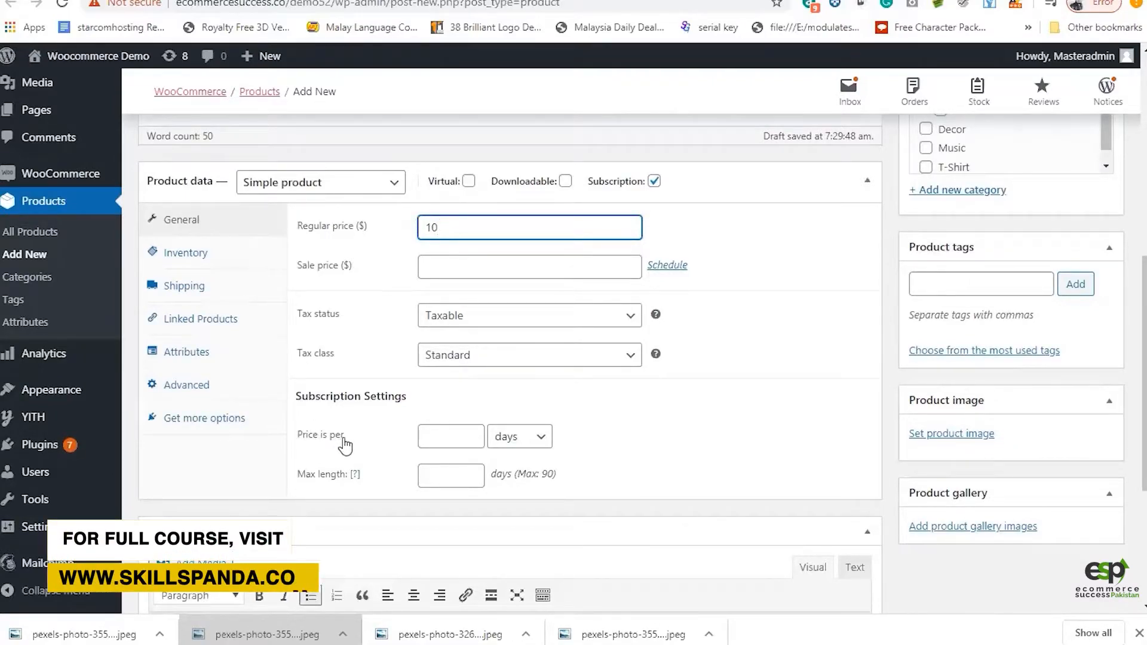
pyautogui.click(536, 445)
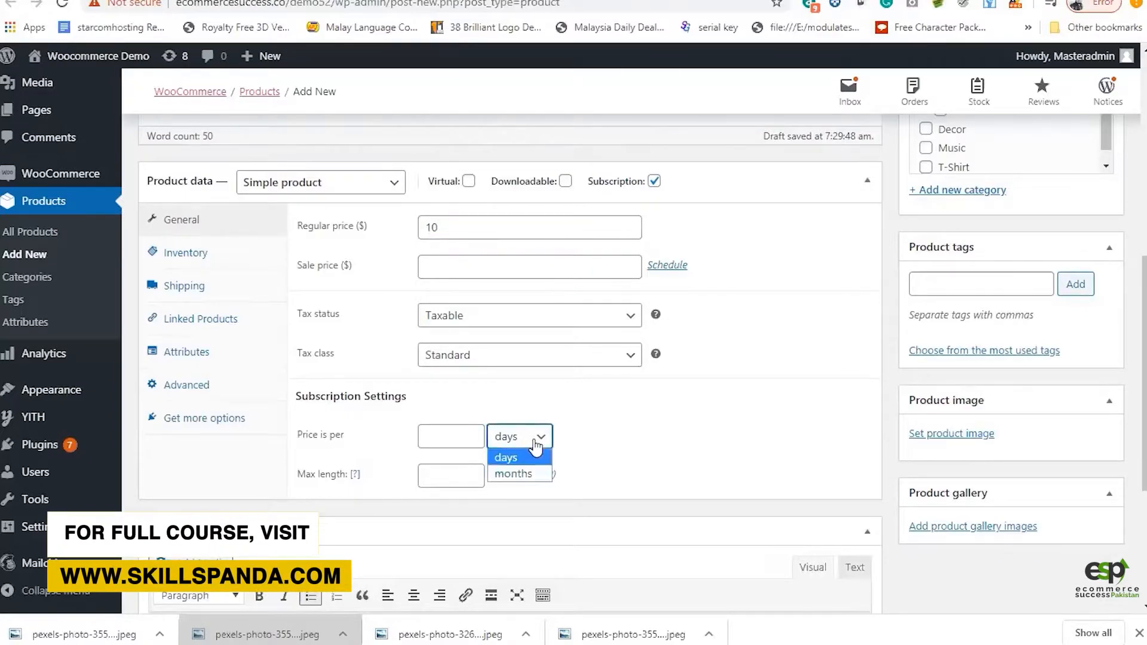
pyautogui.click(526, 475)
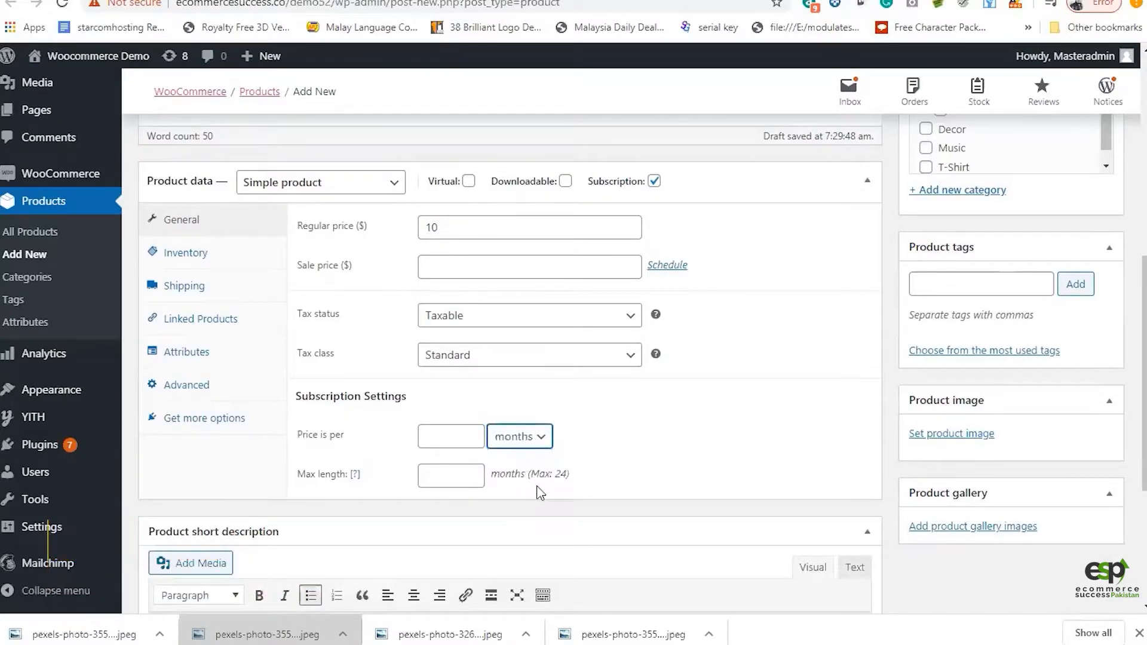
pyautogui.click(440, 437)
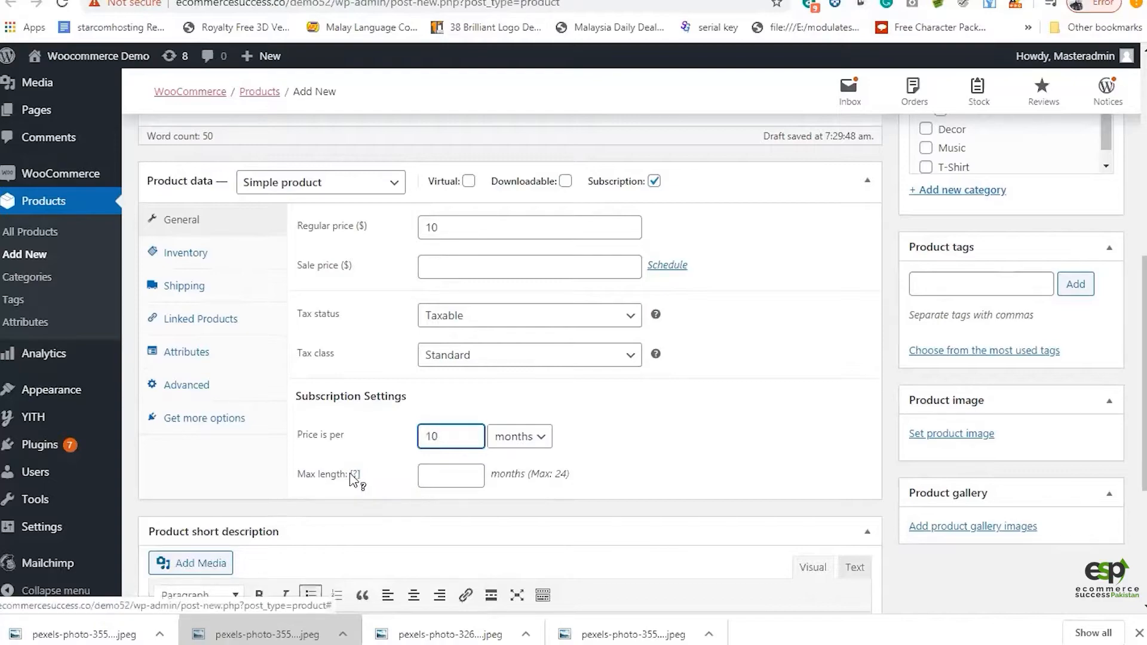
pyautogui.moveTo(355, 479)
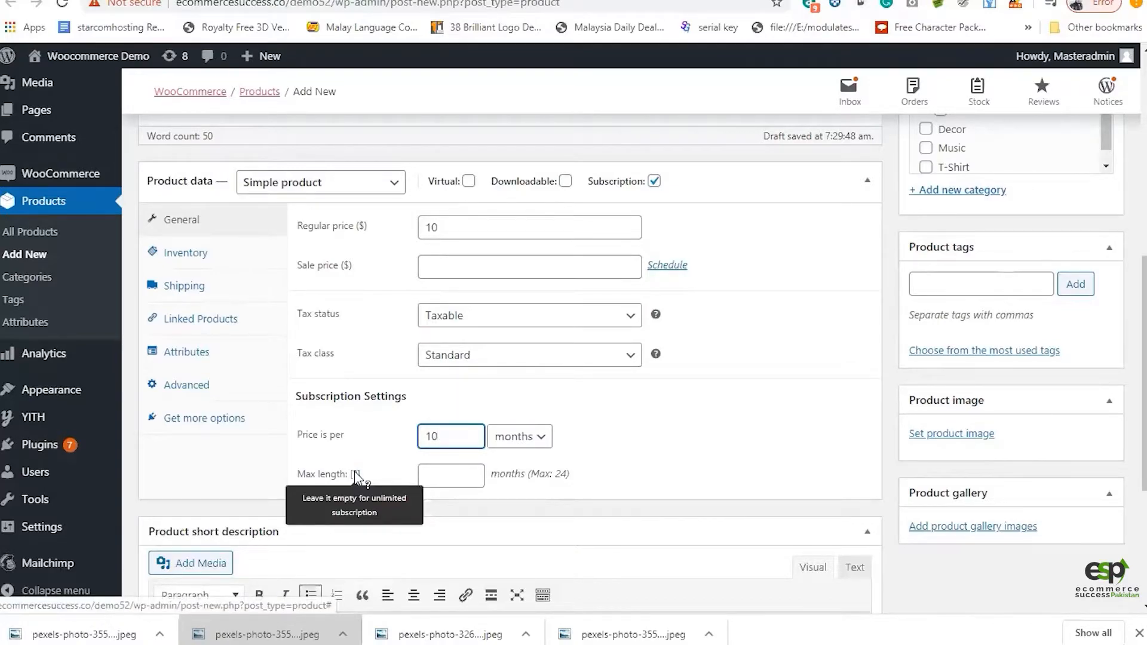
pyautogui.click(475, 506)
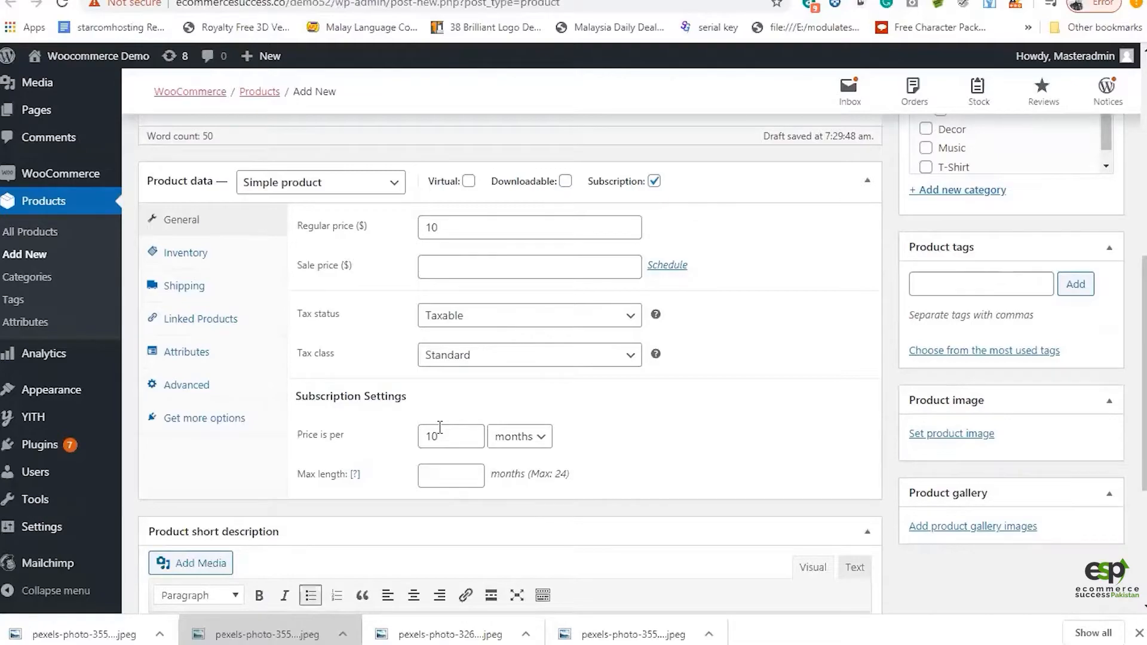
# Change the subscription price period to 1 month
pyautogui.moveTo(357, 478)
pyautogui.doubleClick(439, 229)
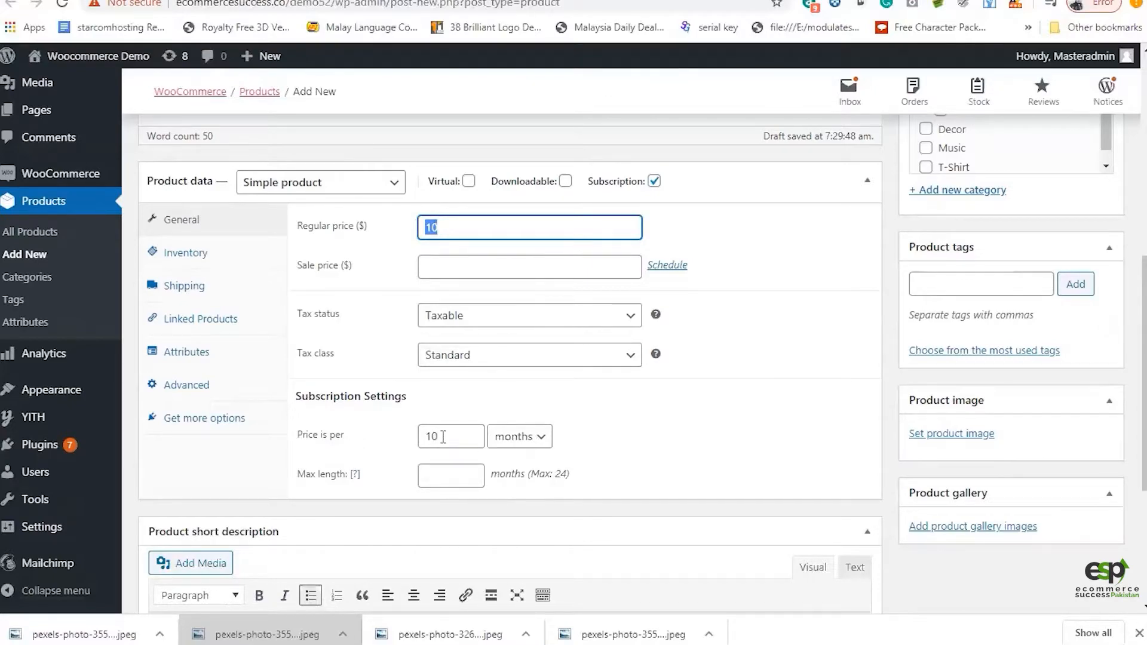
pyautogui.doubleClick(424, 436)
pyautogui.write('1')
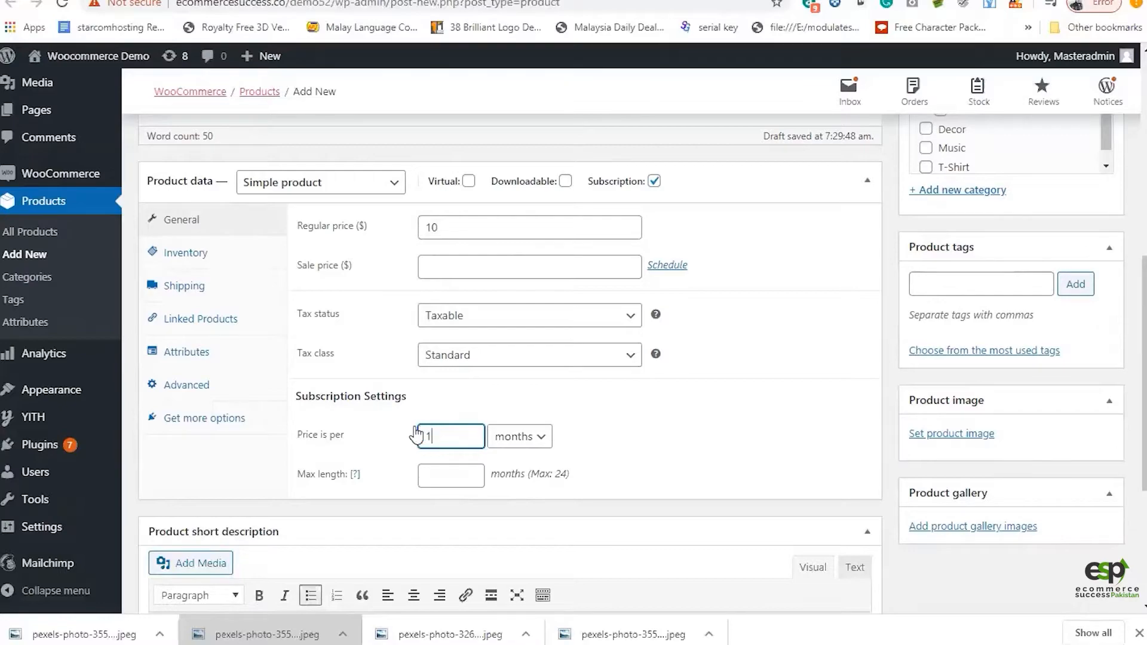
pyautogui.click(723, 466)
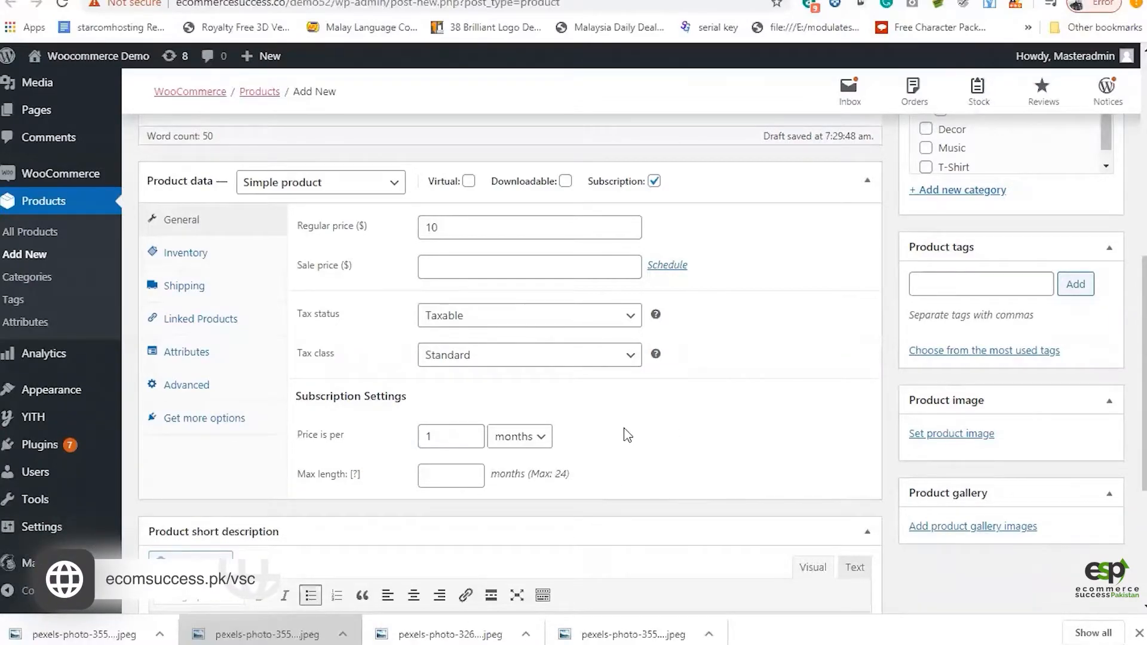
# Try a subscription price period of 2 months and restore it to 1 month
pyautogui.moveTo(435, 436); pyautogui.dragTo(410, 436)
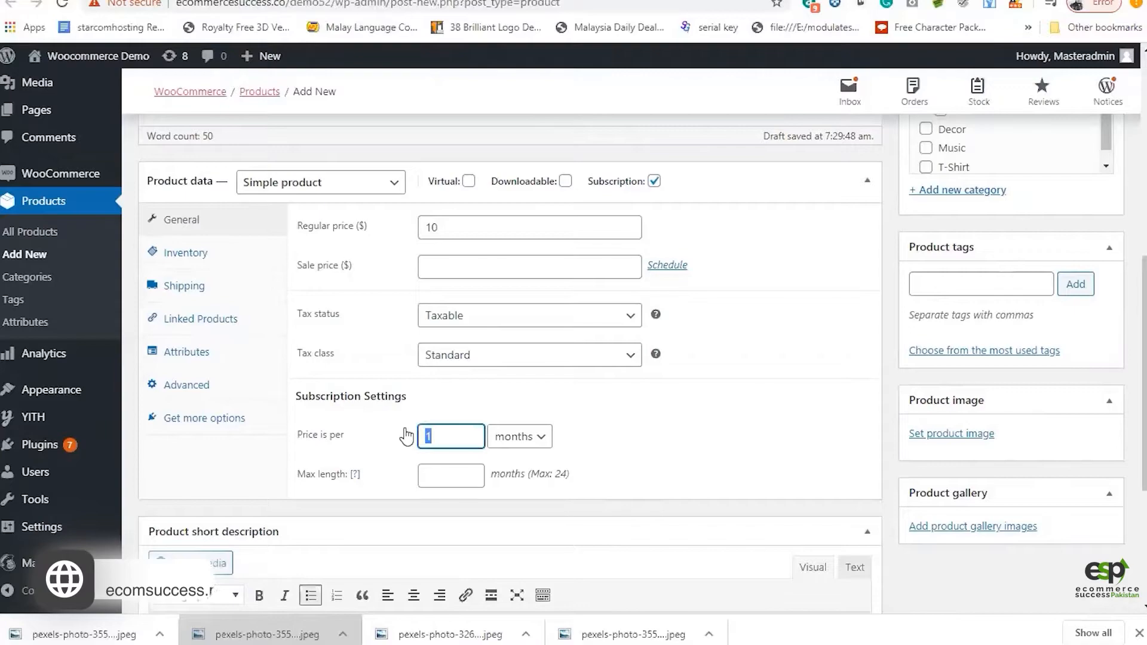
pyautogui.write('2')
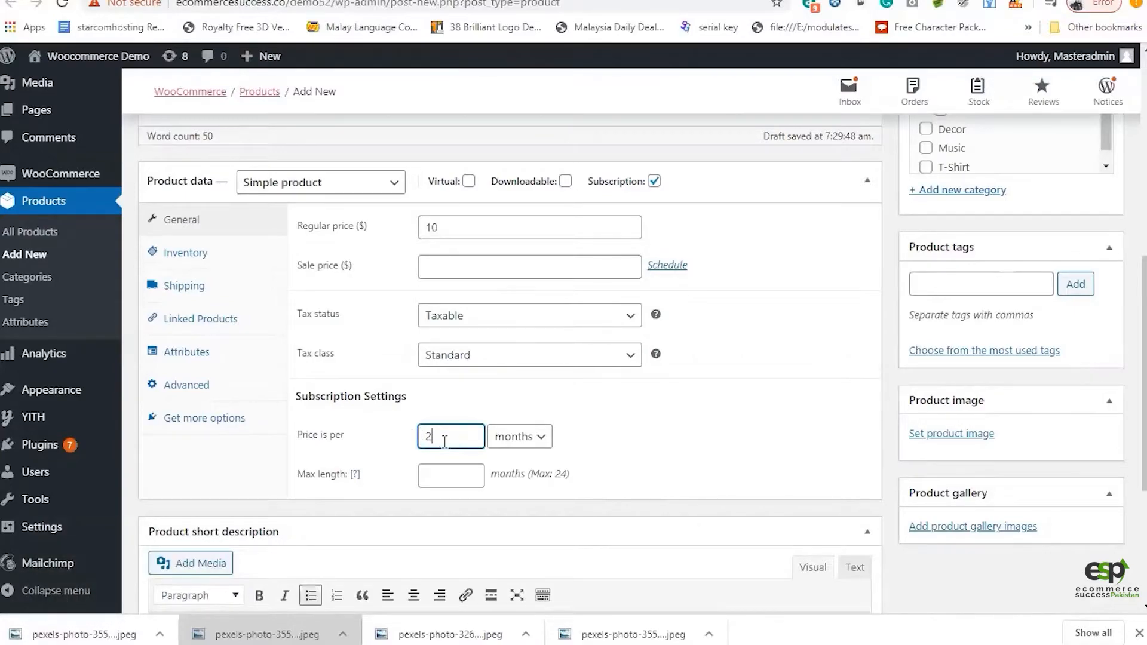
pyautogui.moveTo(442, 440); pyautogui.dragTo(410, 443)
pyautogui.write('1')
# Set sample-logo.png from the media library as the product image
pyautogui.click(944, 435)
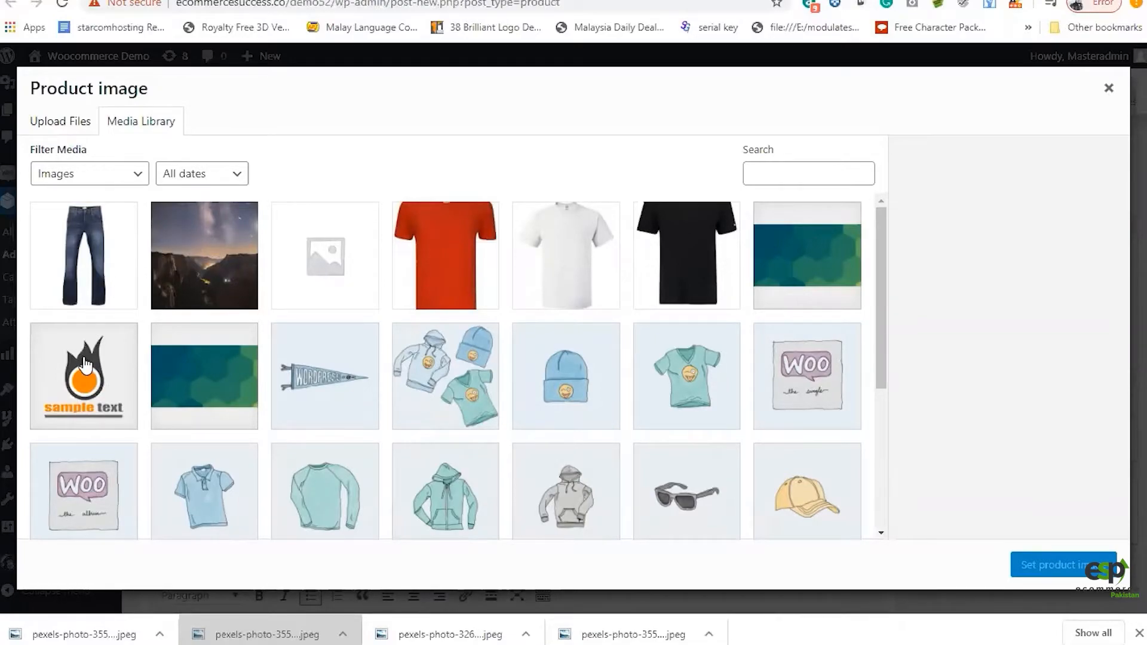
pyautogui.click(86, 365)
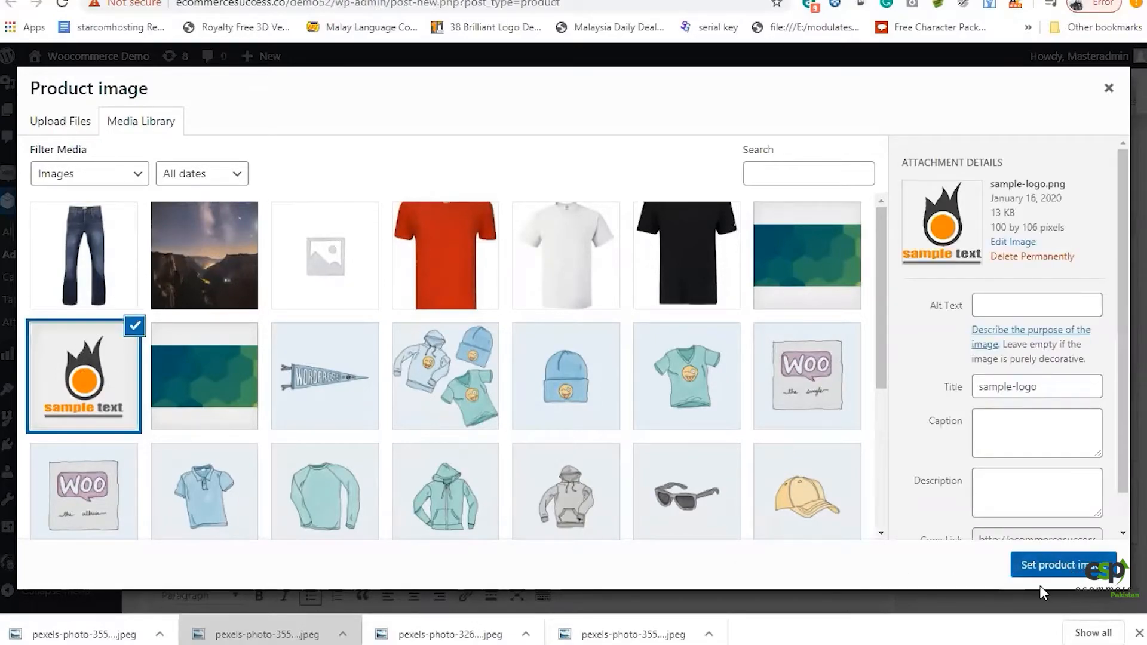
pyautogui.click(1043, 567)
# Assign the product to the Uncategorized category
pyautogui.scroll(3, 751, 415)
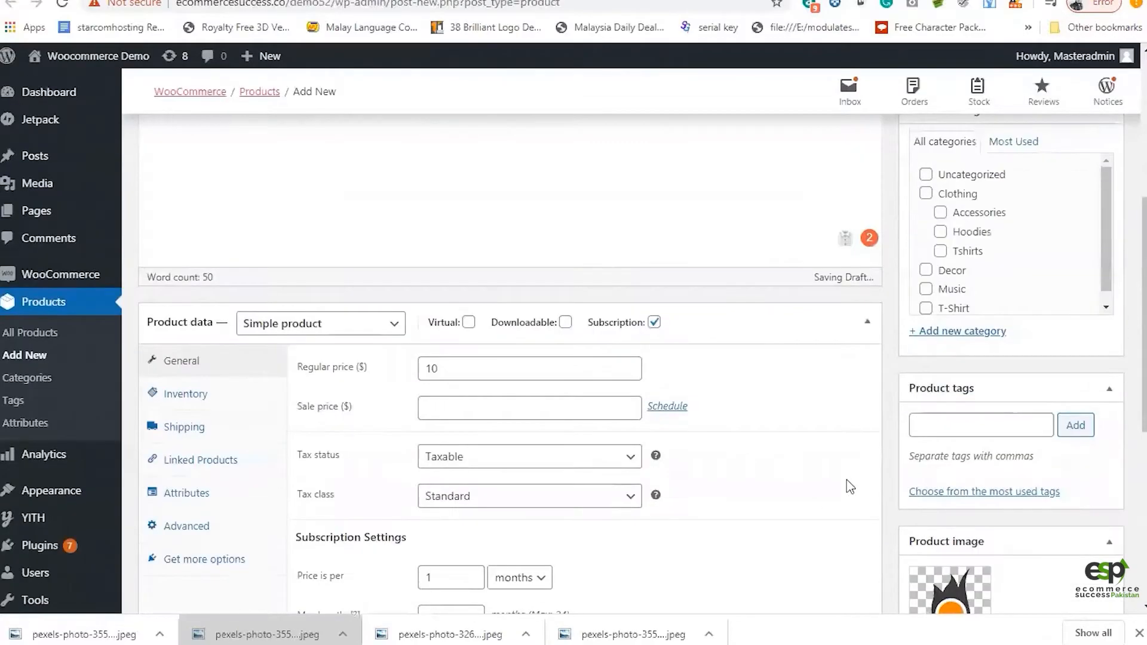
pyautogui.click(925, 194)
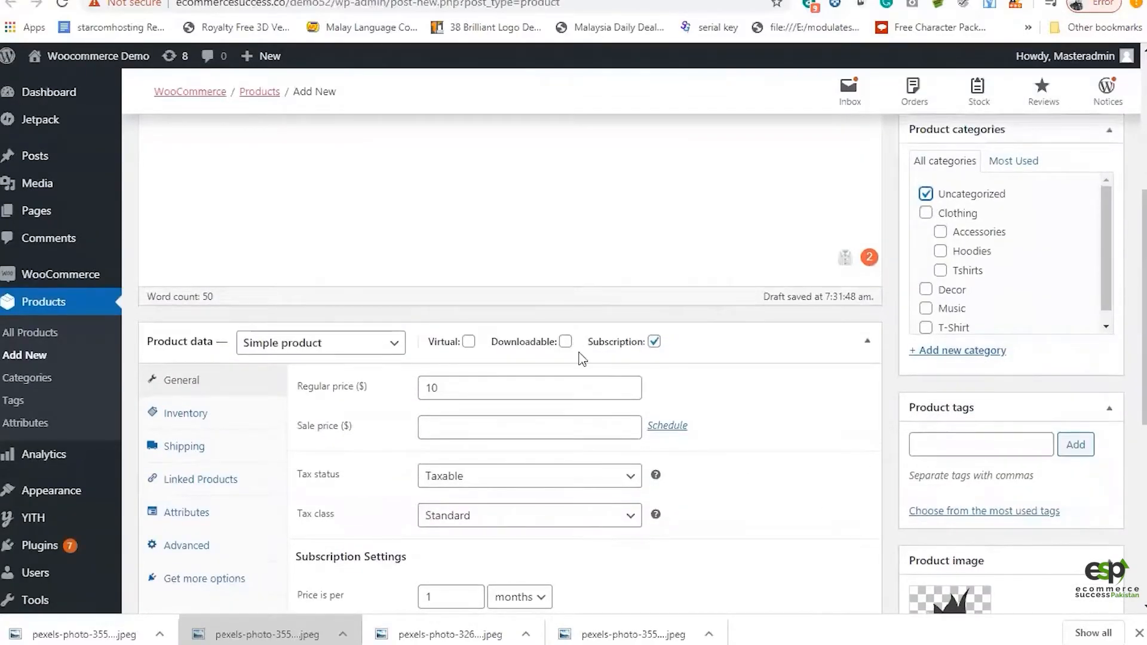
pyautogui.scroll(-3, 801, 400)
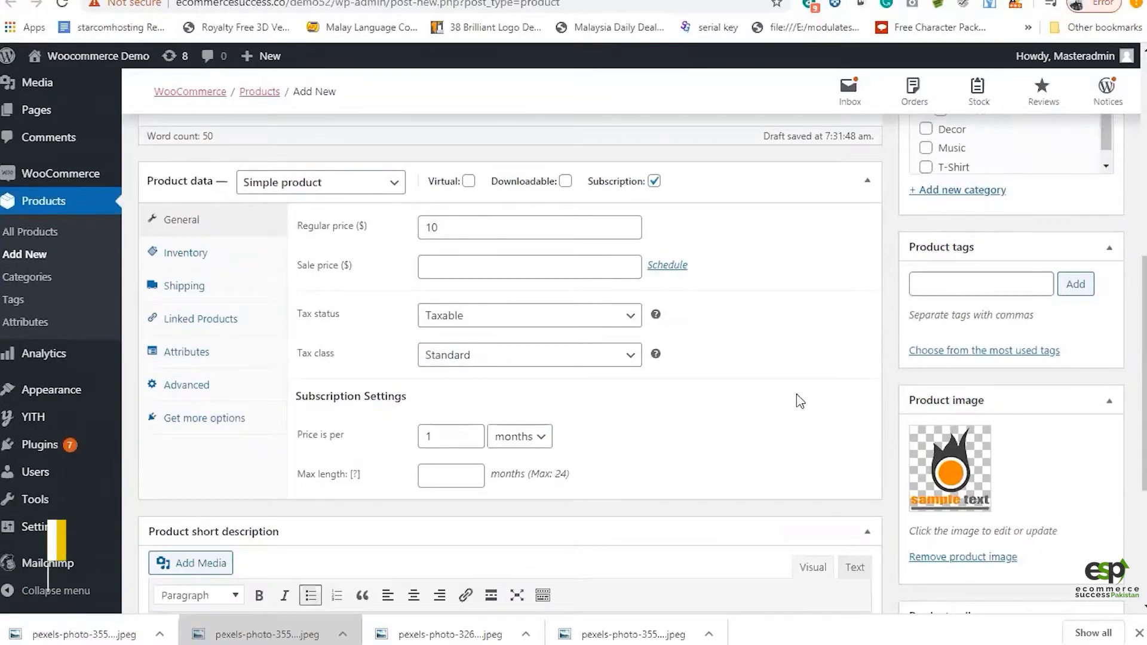
# Review the subscription product's settings and publish it
pyautogui.scroll(8, 800, 399)
pyautogui.scroll(-5, 771, 396)
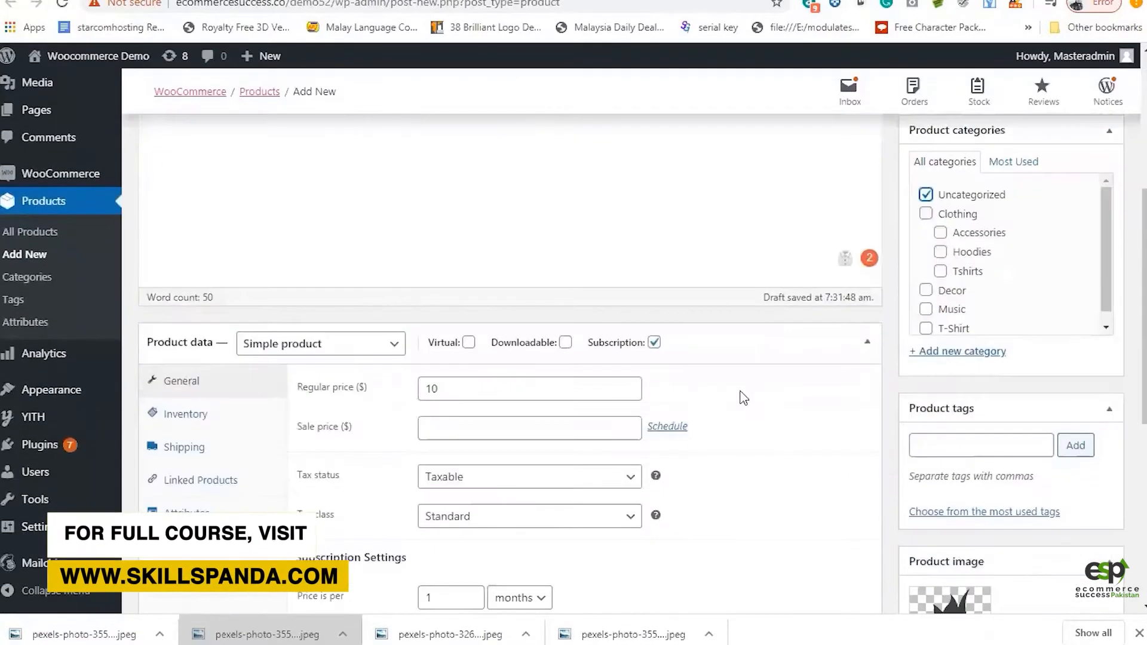
pyautogui.scroll(4, 827, 371)
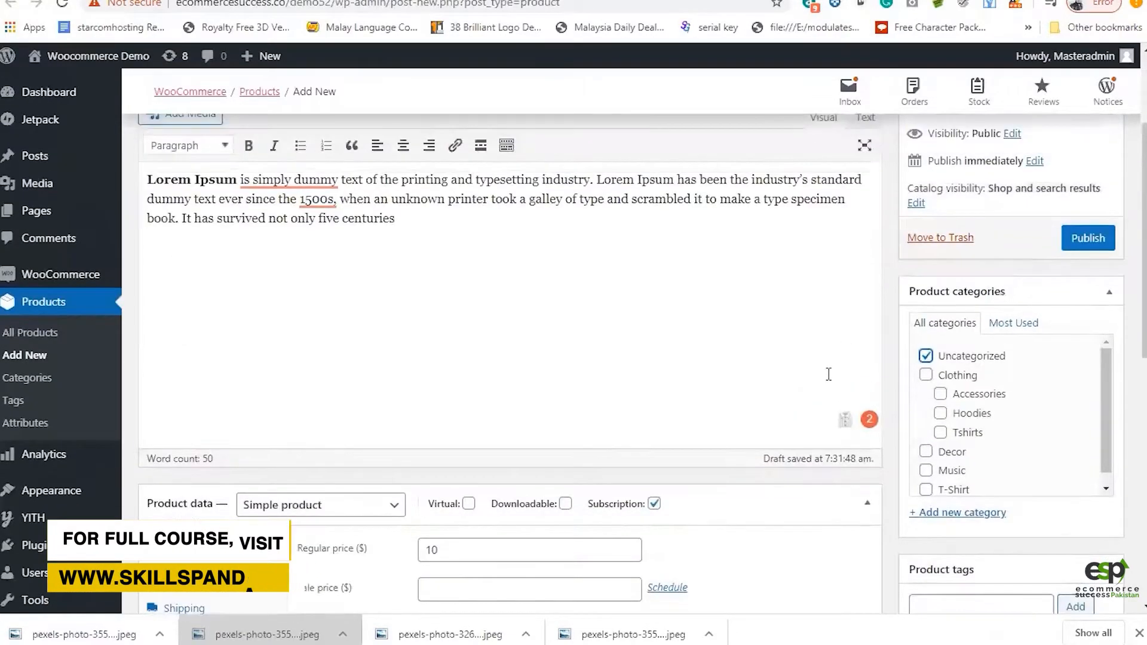
pyautogui.click(1091, 319)
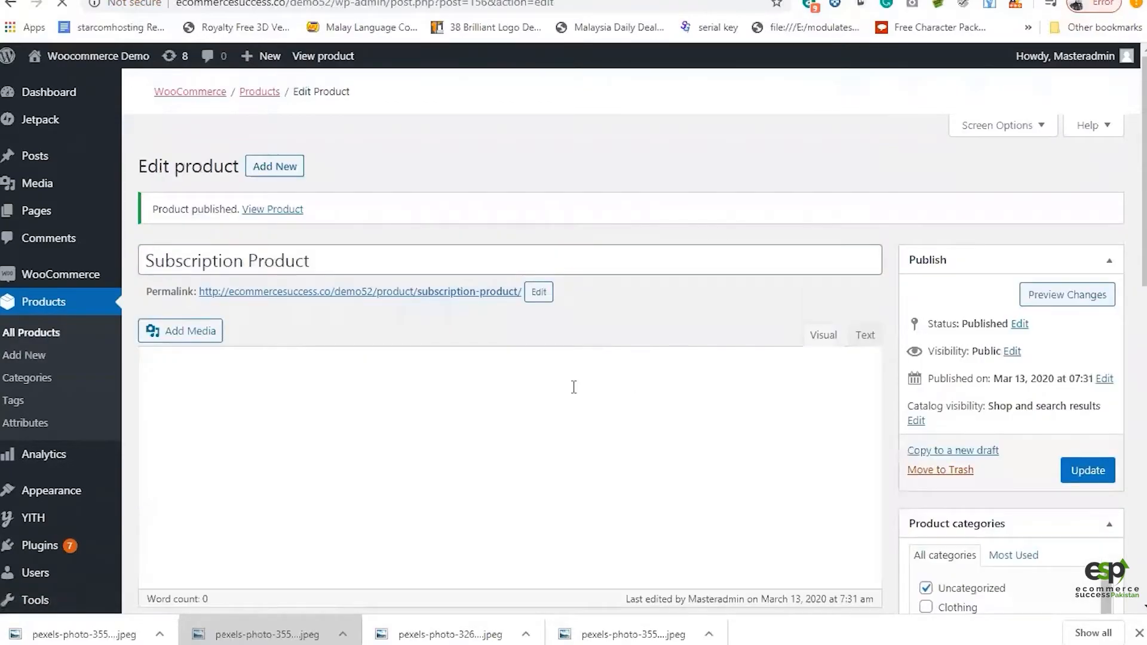
# View the published product on the storefront and compare its price and billing period with the subscription settings
pyautogui.click(273, 211)
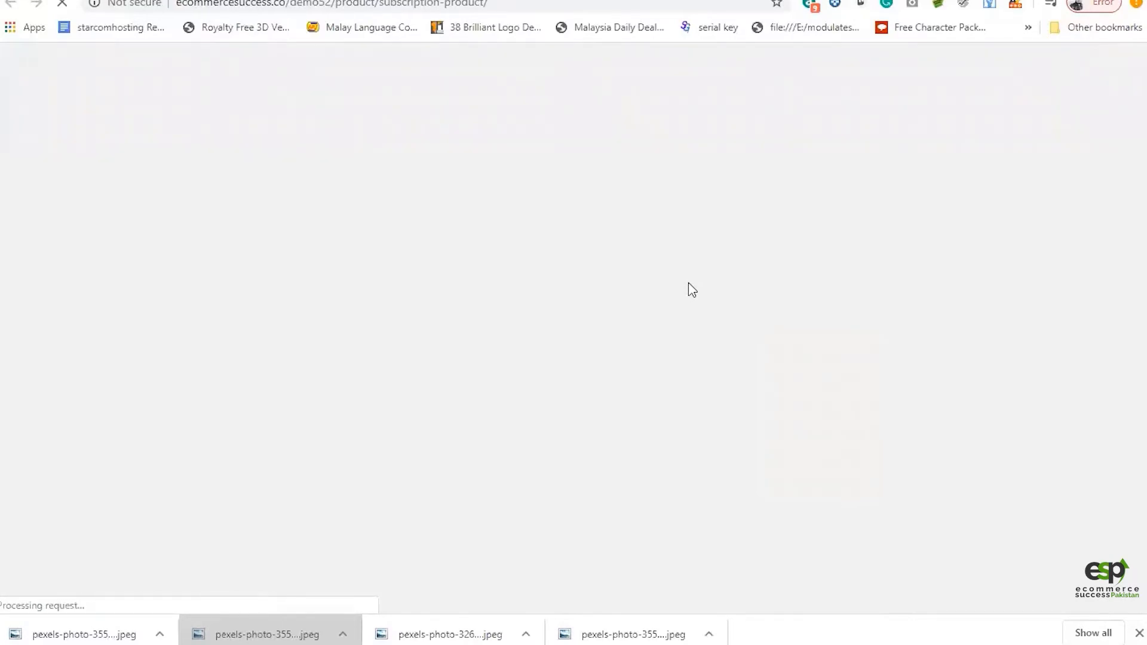
pyautogui.scroll(-1, 691, 289)
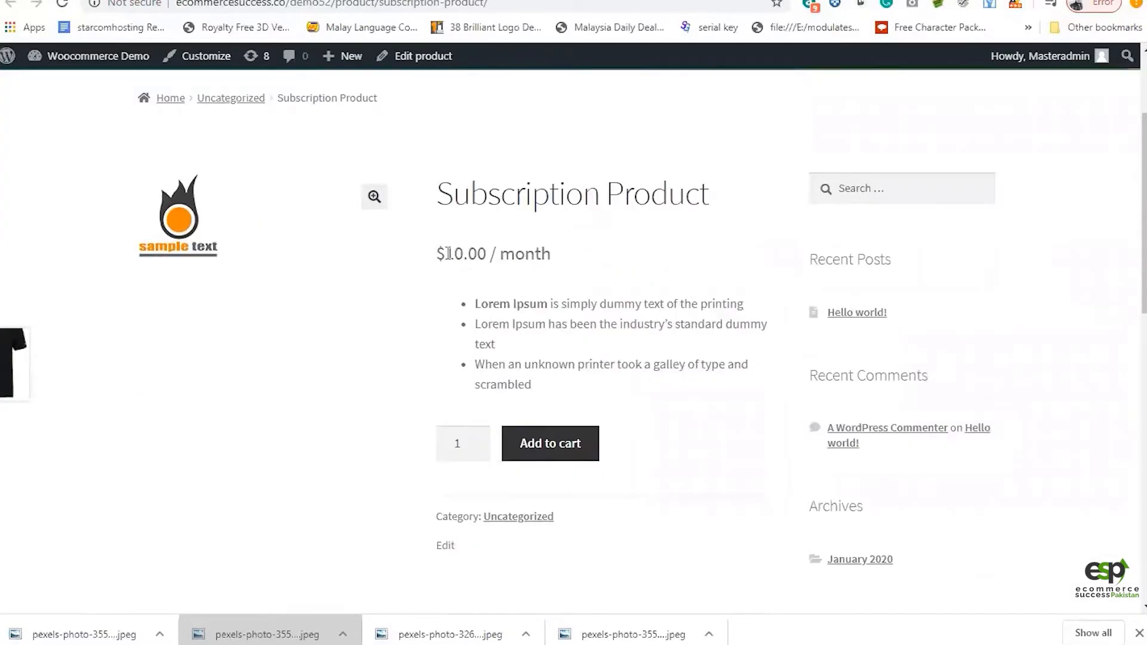
pyautogui.moveTo(449, 253); pyautogui.dragTo(507, 251)
pyautogui.click(556, 259)
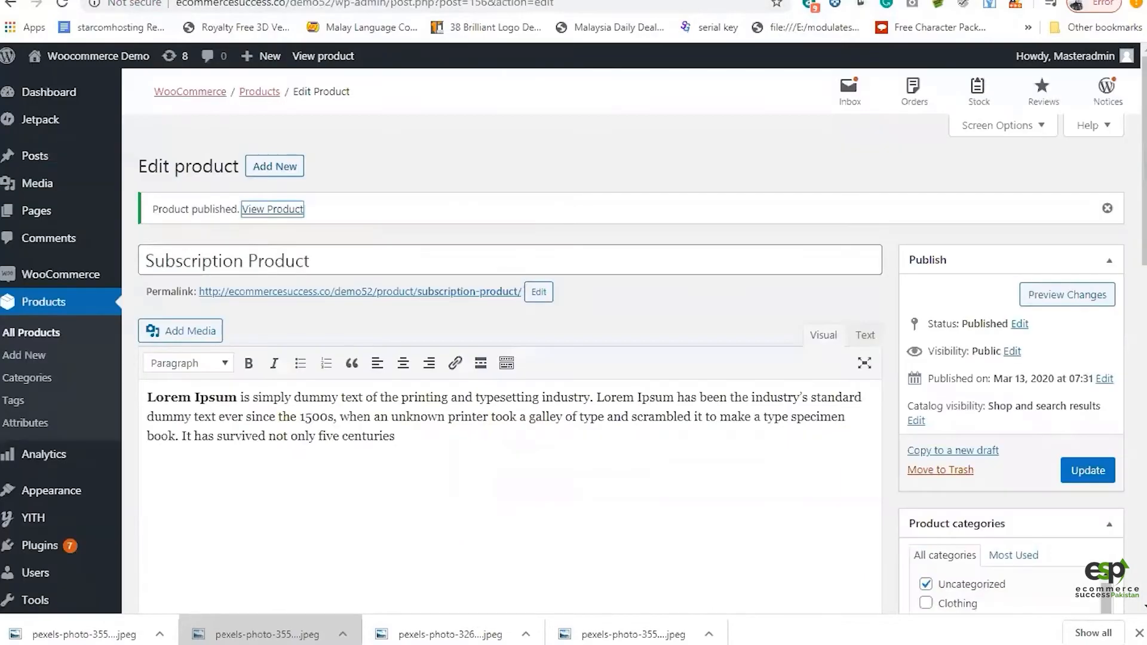
pyautogui.scroll(-8, 443, 239)
pyautogui.scroll(3, 443, 103)
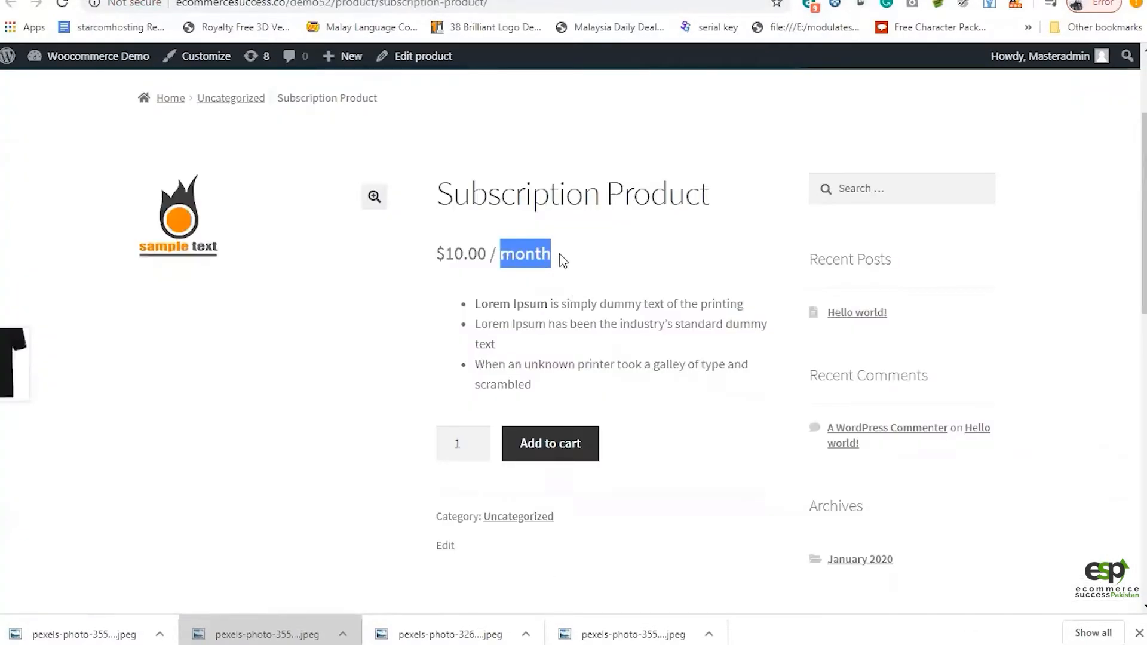
pyautogui.click(545, 254)
pyautogui.moveTo(546, 254); pyautogui.dragTo(487, 254)
pyautogui.click(491, 261)
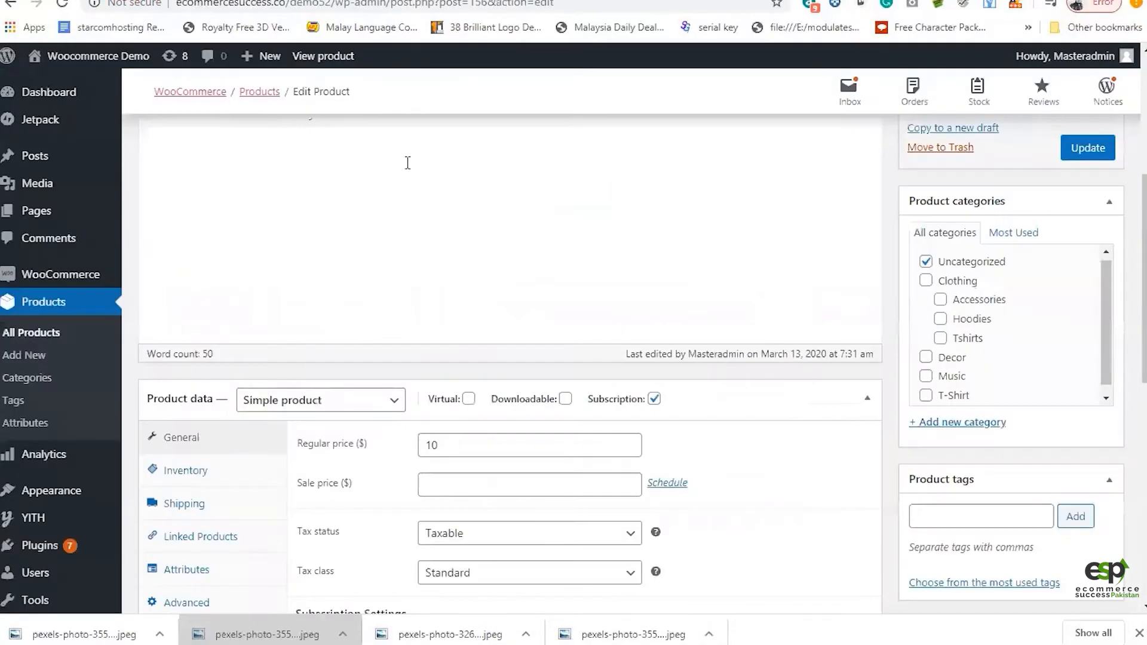
# Set the subscription price period to 2 months and update the product
pyautogui.scroll(-10, 417, 251)
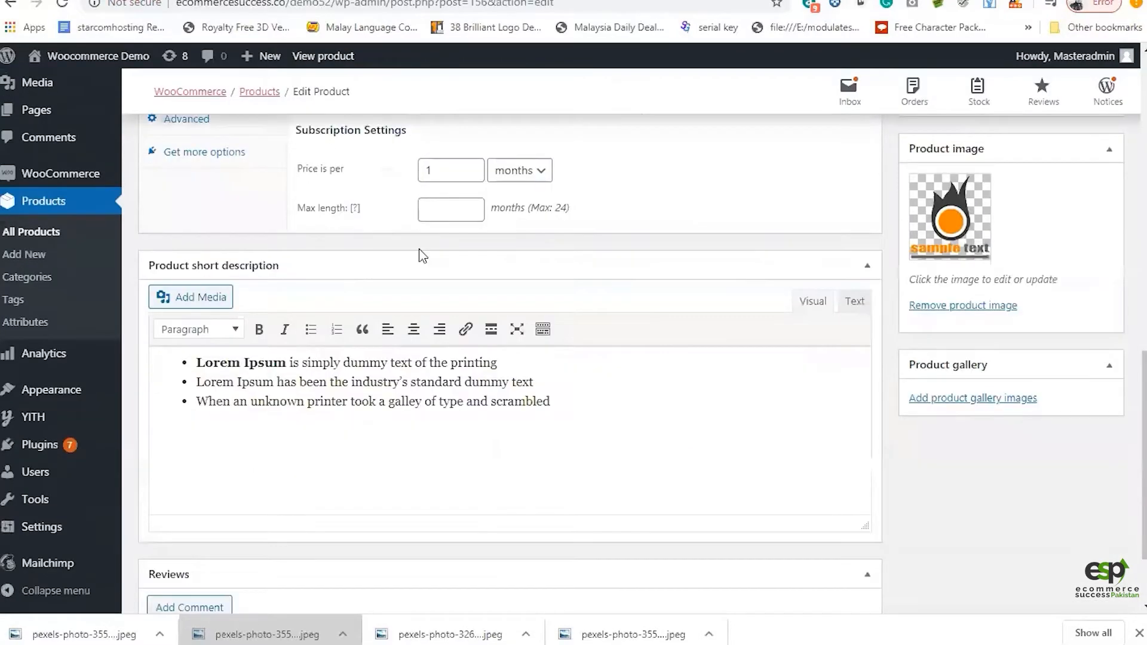
pyautogui.scroll(6, 421, 448)
pyautogui.doubleClick(446, 409)
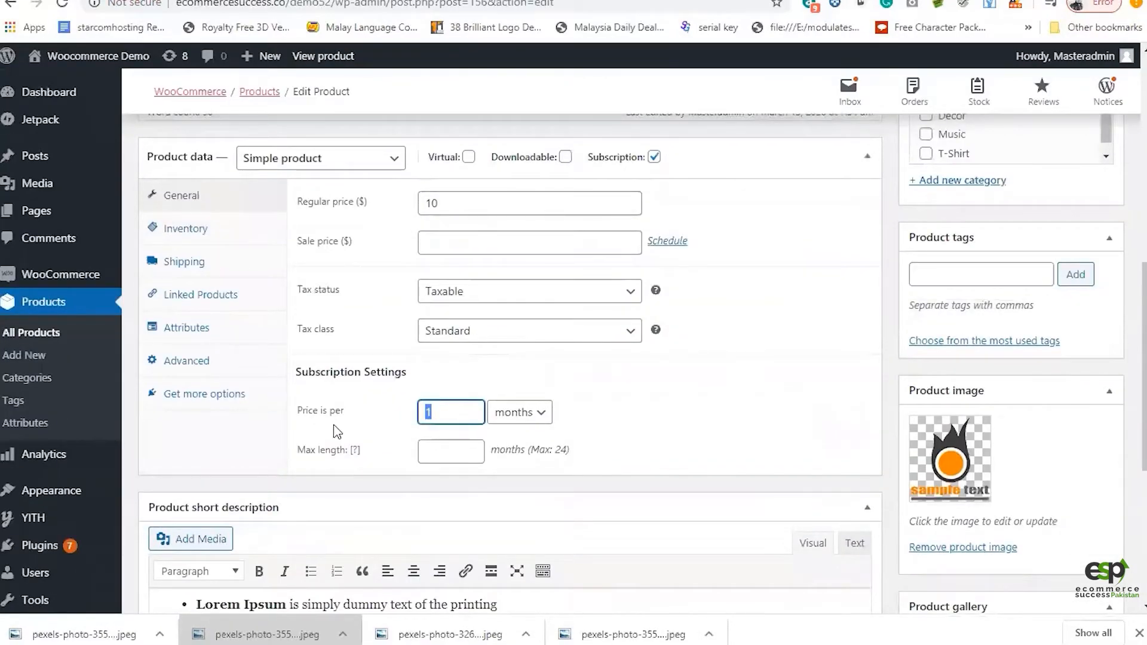
pyautogui.write('2')
pyautogui.scroll(4, 907, 349)
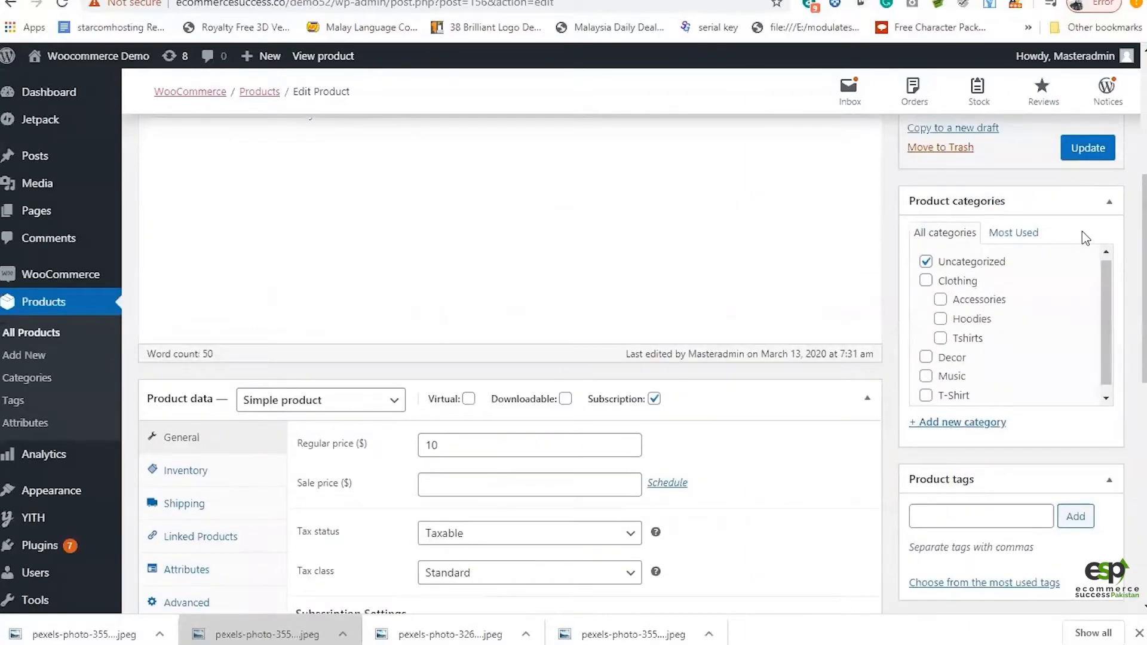
pyautogui.click(1088, 150)
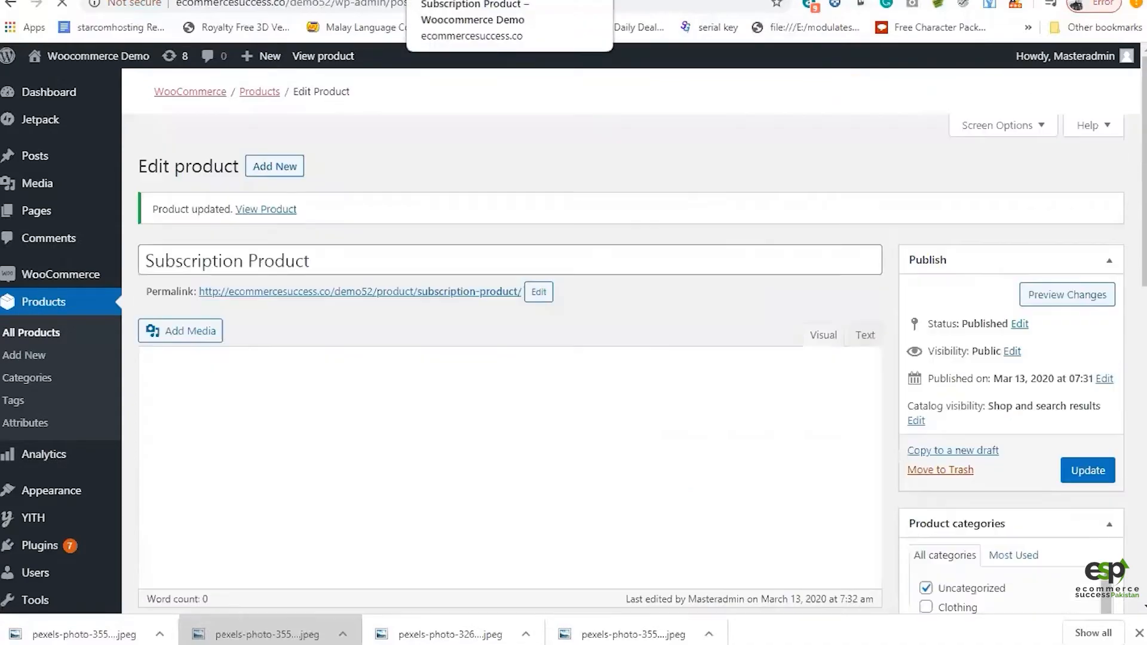
# Reload the storefront page of the product and check the price and billing period shown
pyautogui.click(478, 0)
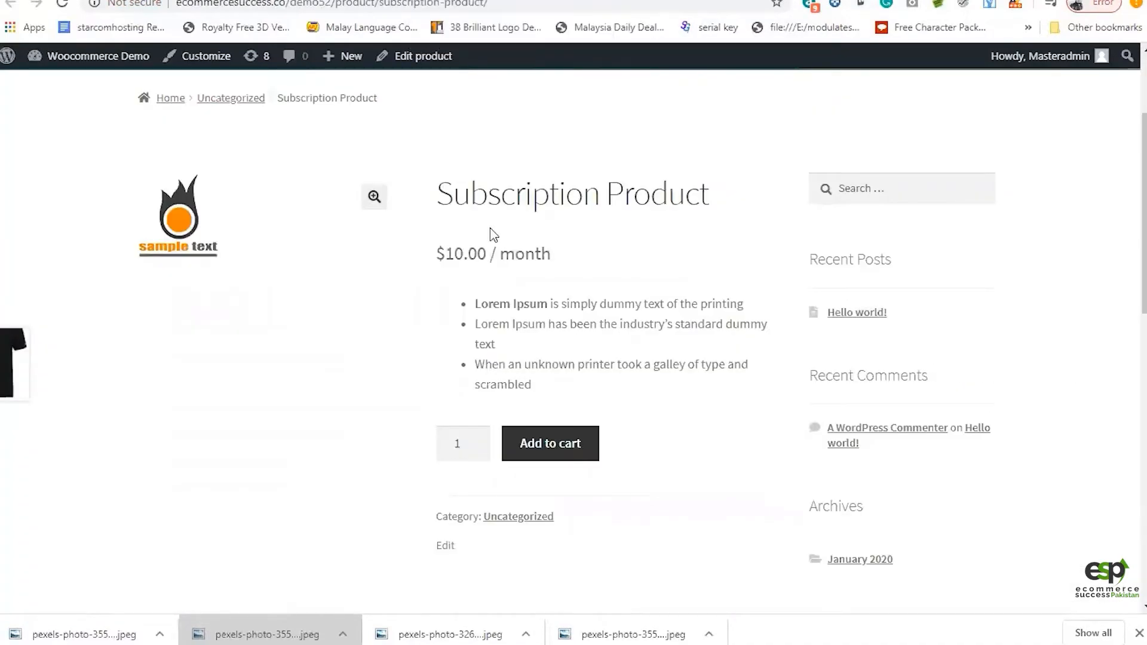
pyautogui.press('F5')
pyautogui.moveTo(500, 258); pyautogui.dragTo(540, 260)
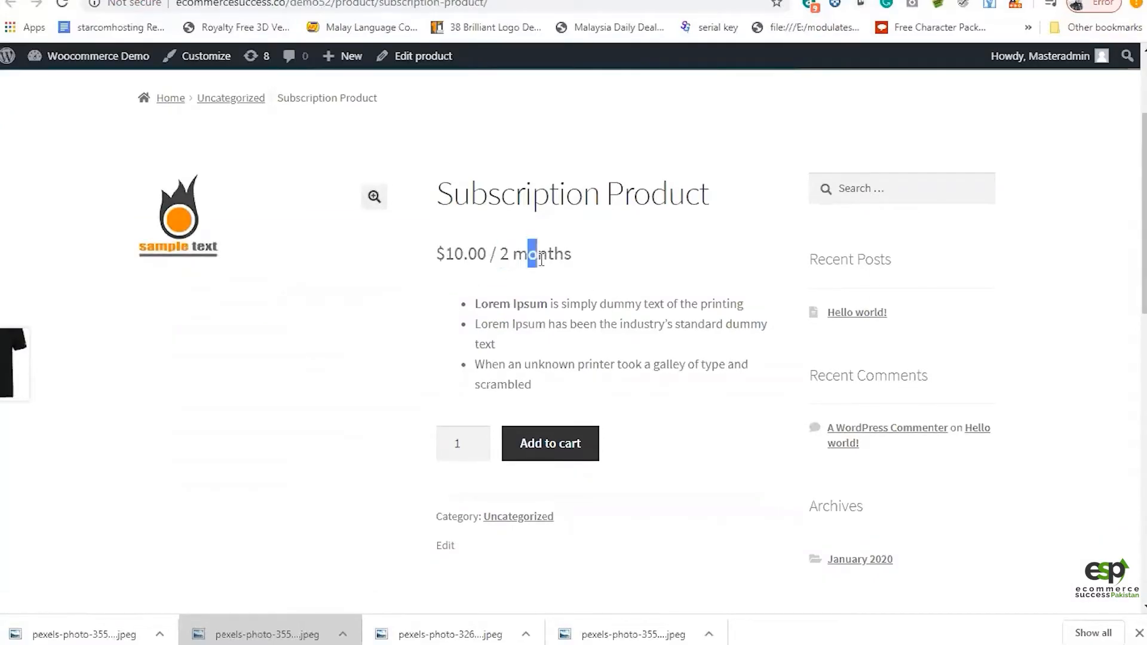
pyautogui.click(570, 258)
pyautogui.moveTo(446, 256); pyautogui.dragTo(569, 260)
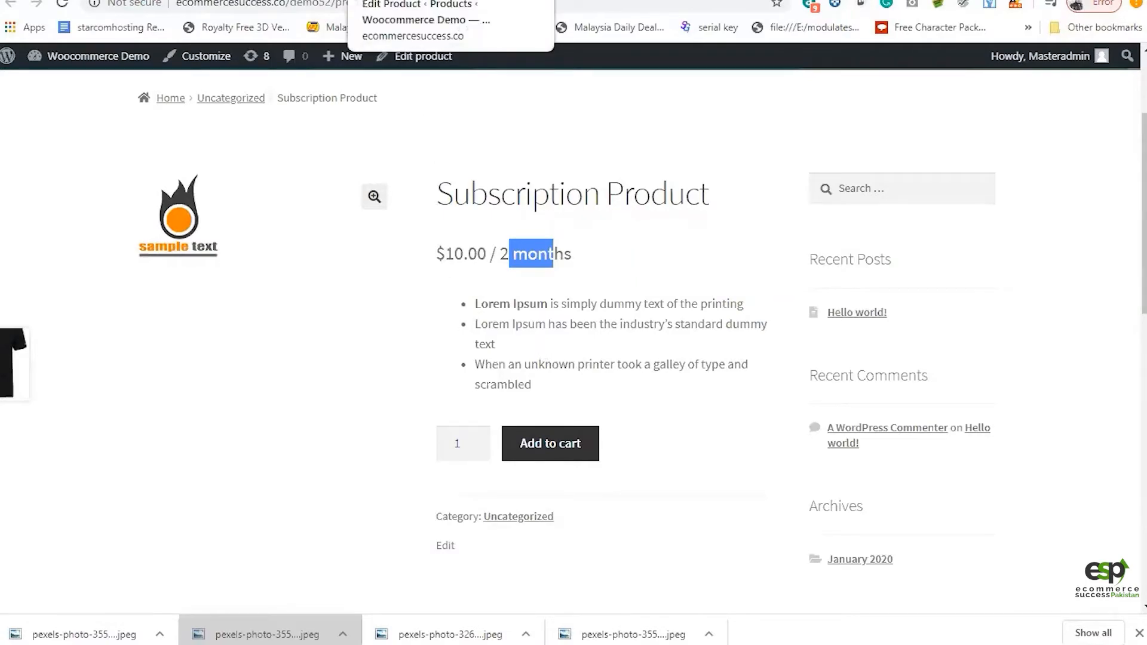
pyautogui.click(420, 1)
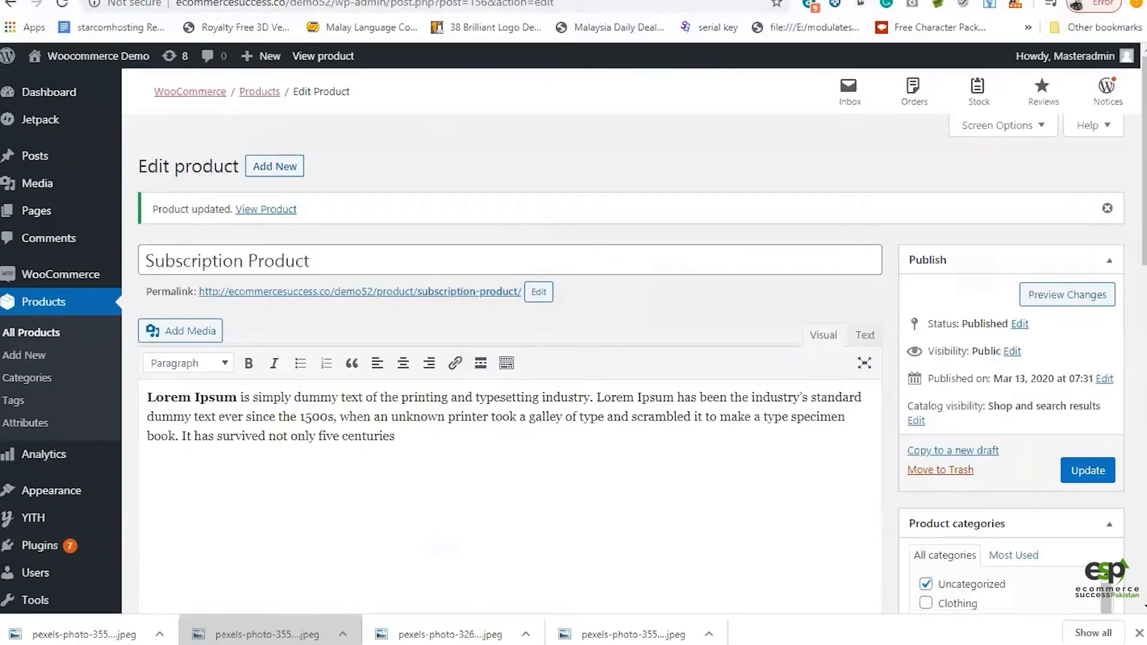
# Add the subscription product to the cart from its storefront page and view the cart
pyautogui.click(574, 1)
pyautogui.click(571, 448)
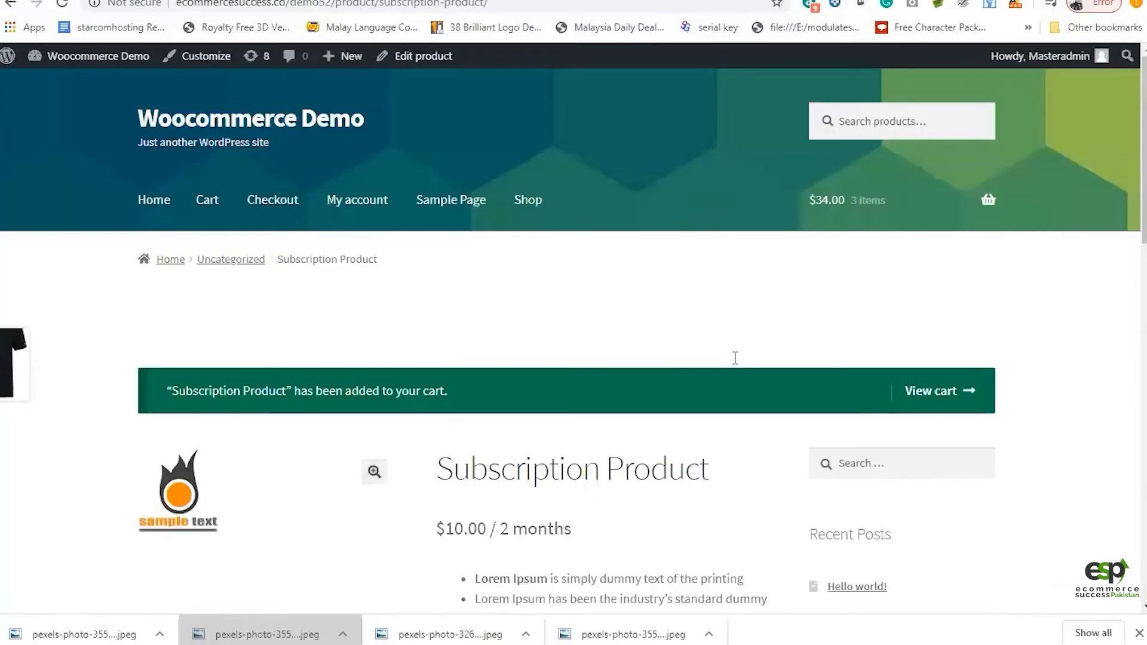
pyautogui.click(934, 391)
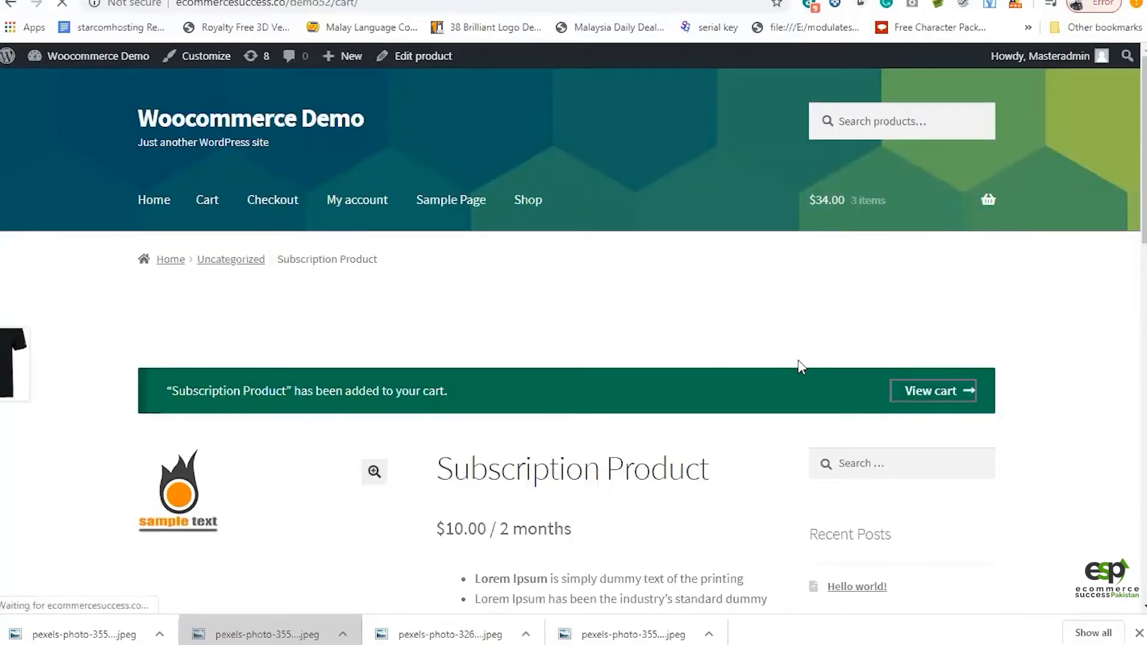
# Remove the Jeans Pent and the T-Shirt from the cart, keeping only the subscription product
pyautogui.scroll(-4, 705, 358)
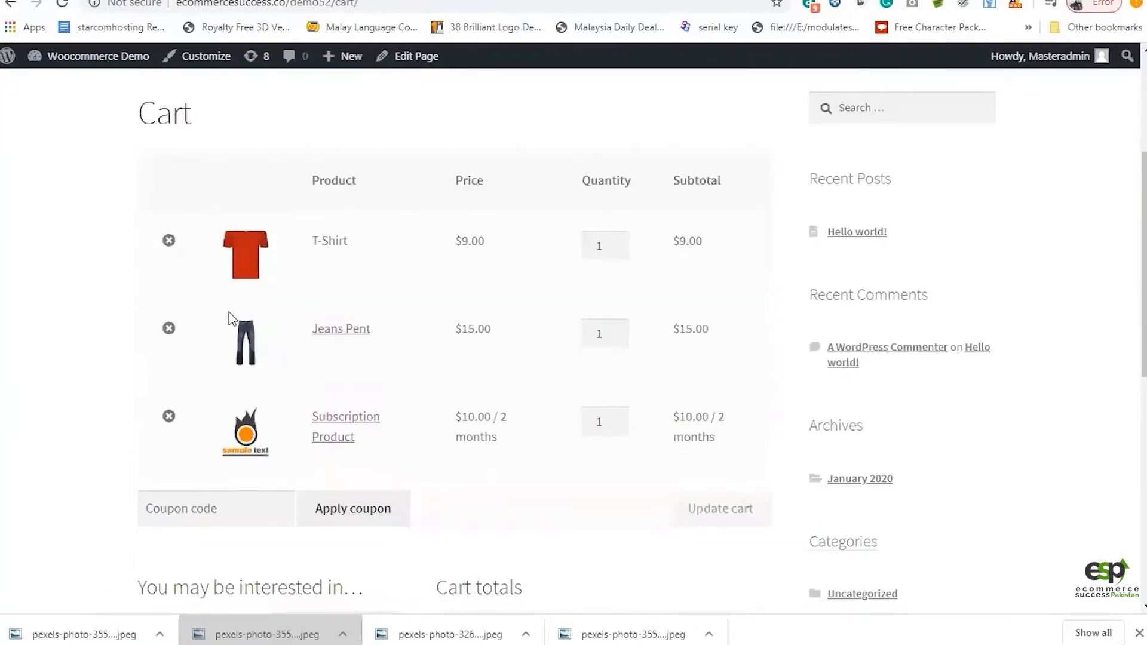
pyautogui.click(169, 329)
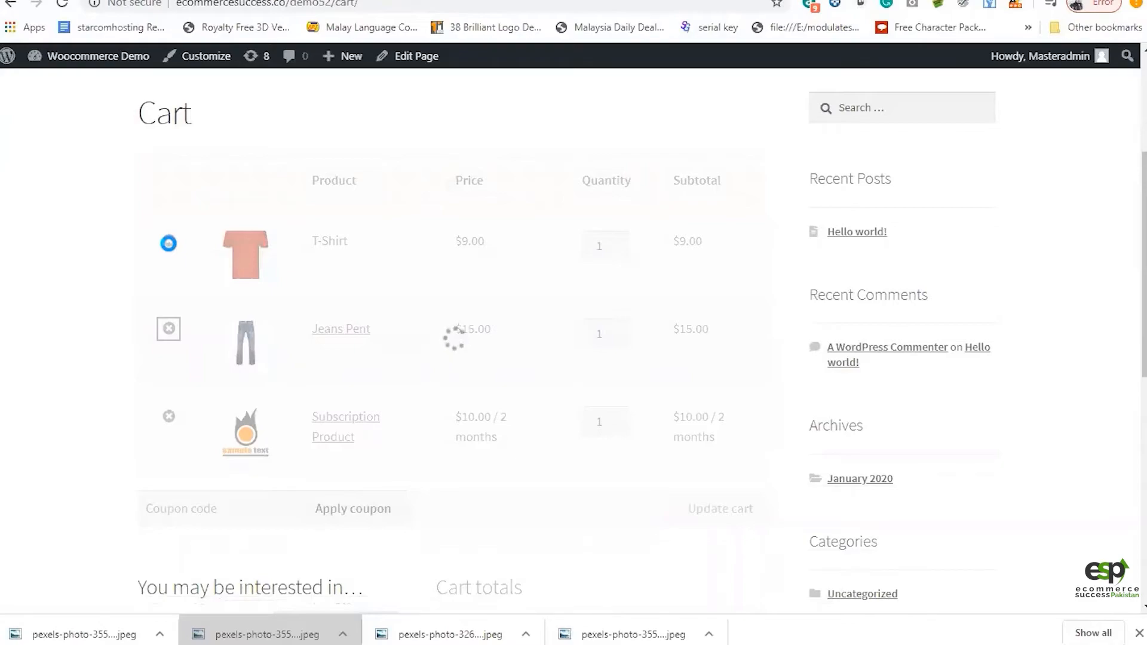
pyautogui.click(169, 296)
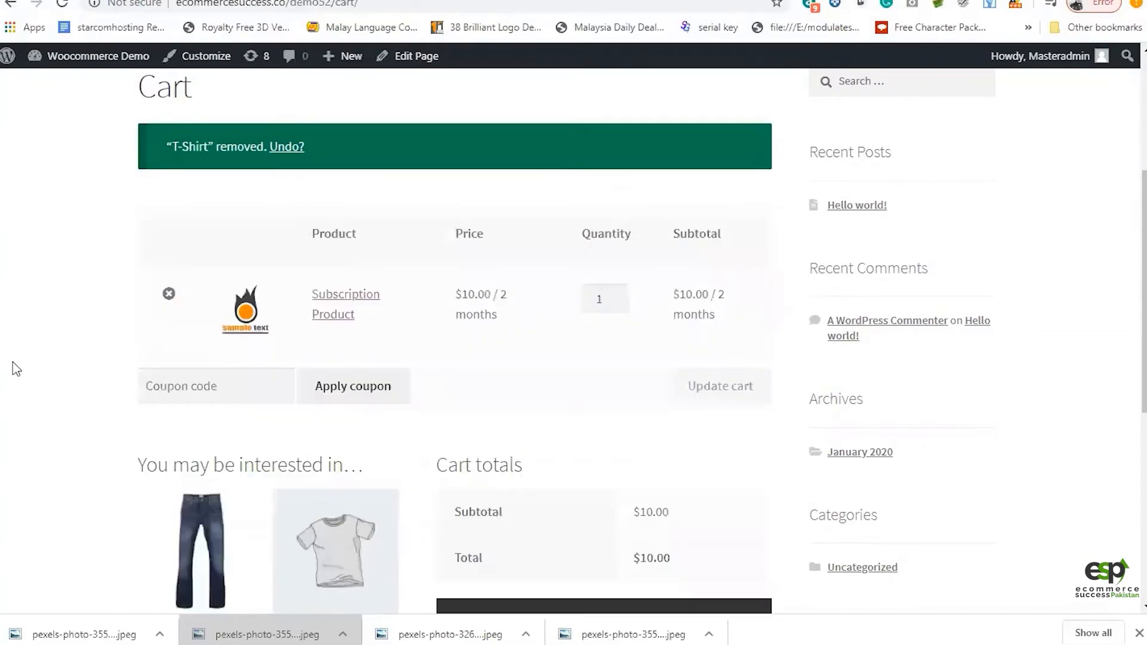
# Proceed to checkout, place the order with the prefilled billing details and direct bank transfer, and review the order confirmation
pyautogui.scroll(-4, 653, 512)
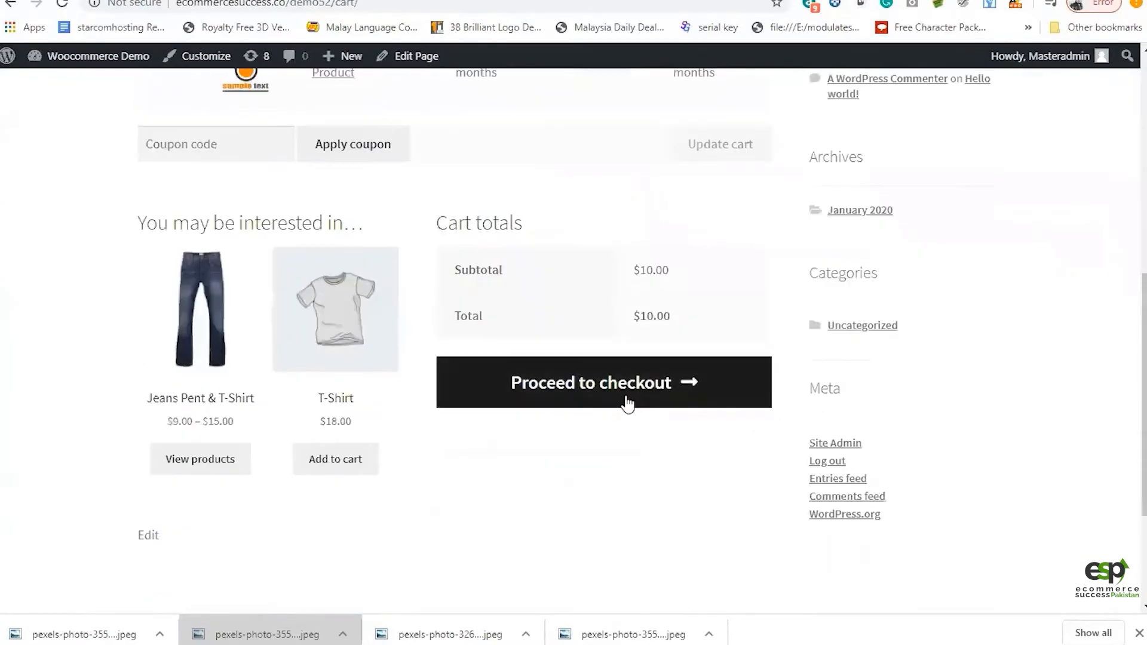
pyautogui.click(649, 409)
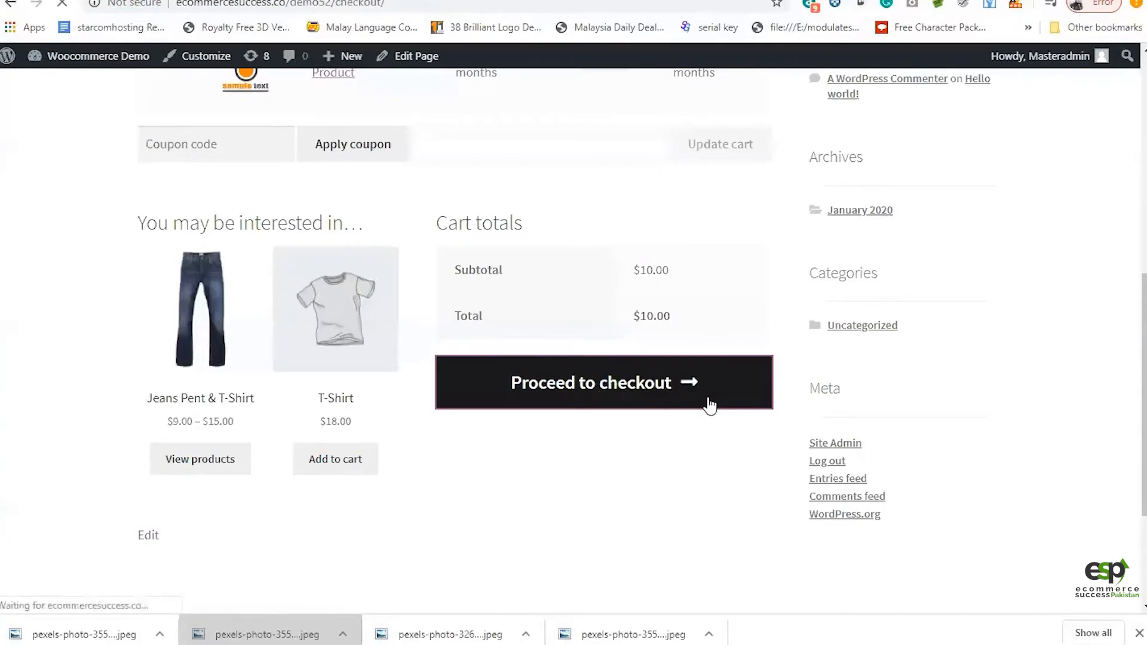
pyautogui.scroll(-18, 687, 397)
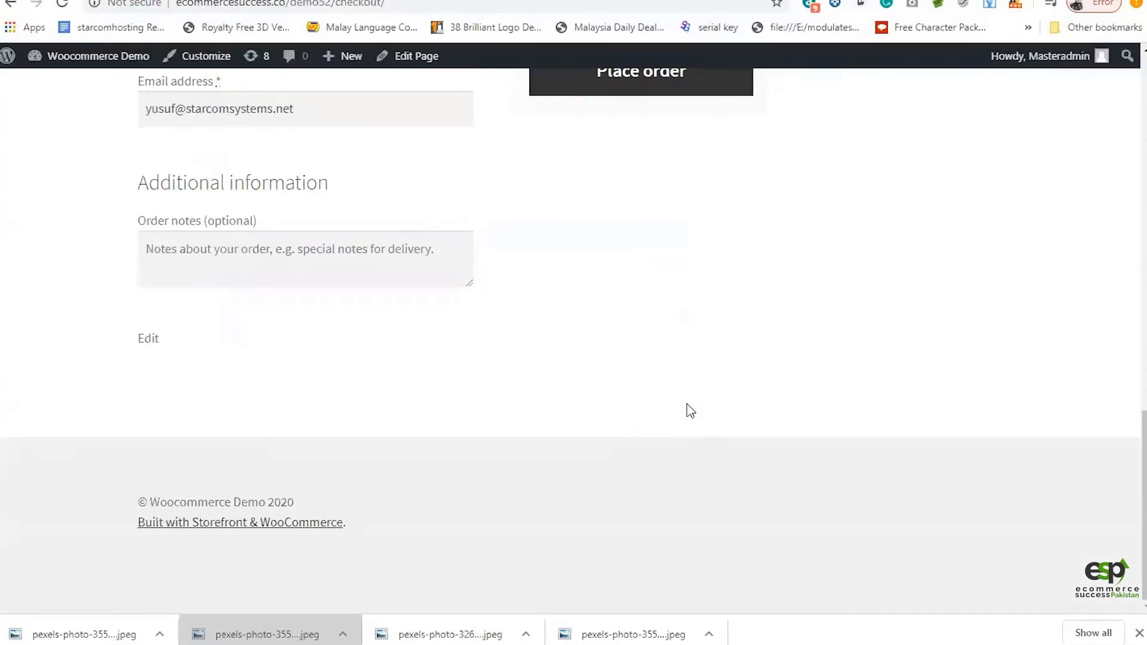
pyautogui.scroll(4, 687, 397)
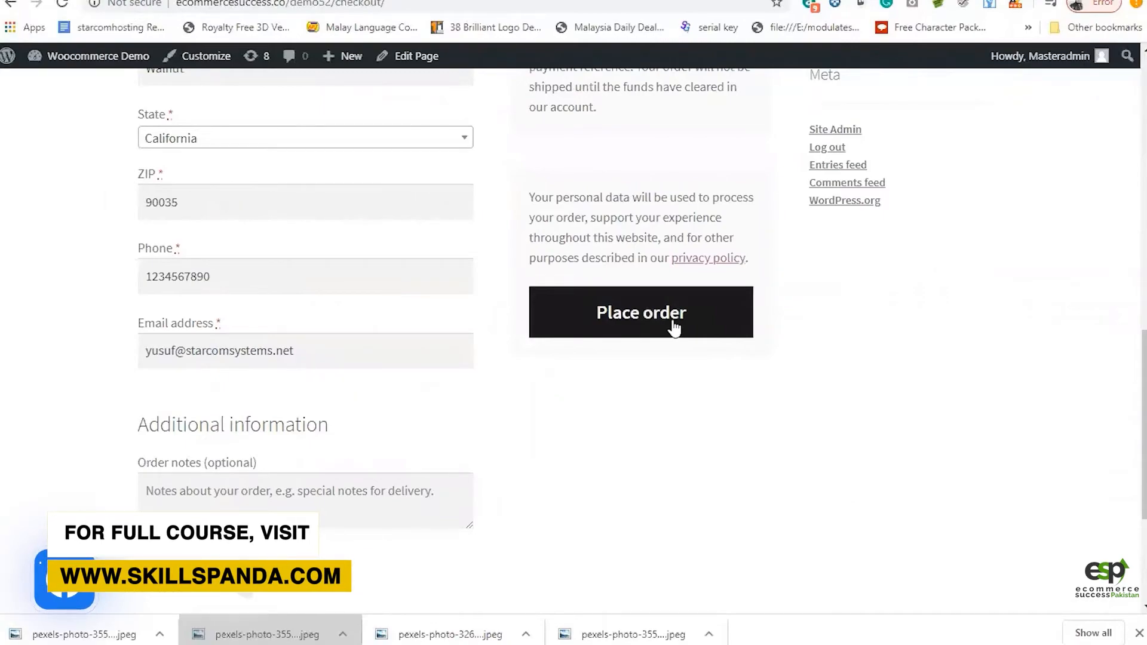
pyautogui.click(674, 327)
pyautogui.scroll(4, 810, 439)
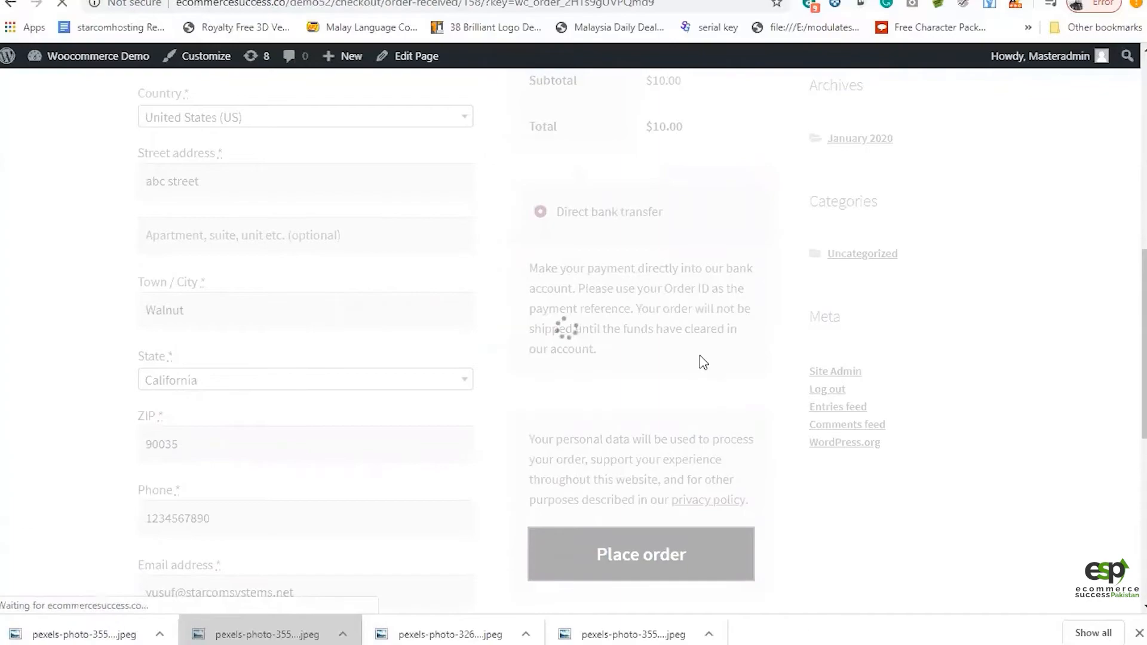
pyautogui.scroll(-5, 574, 374)
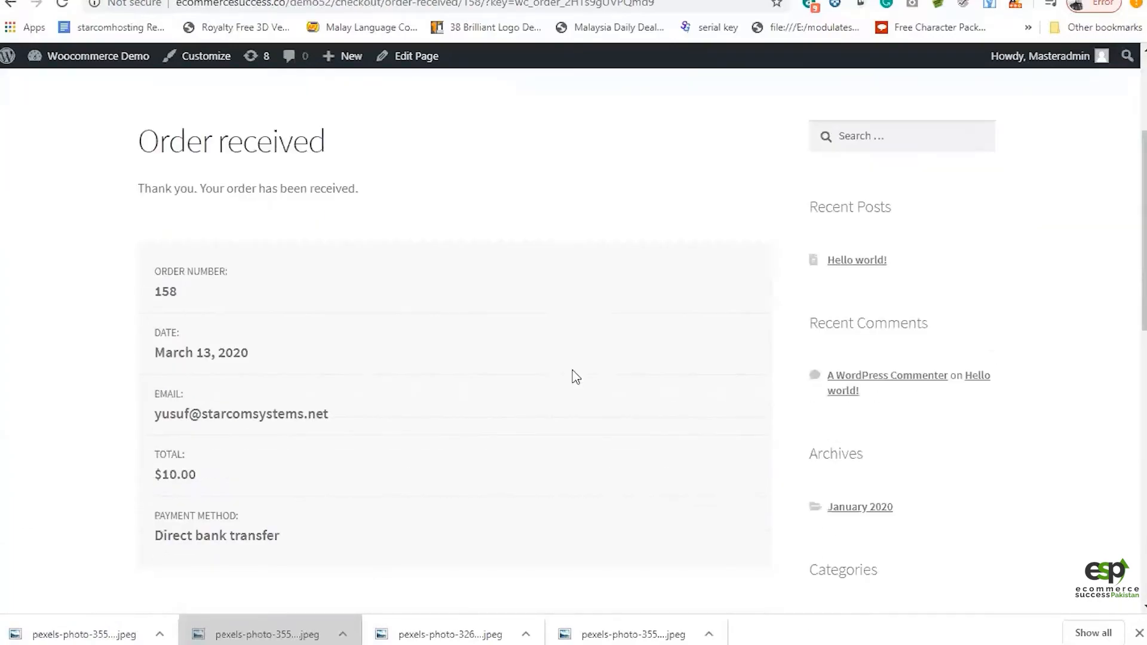
pyautogui.scroll(1, 574, 367)
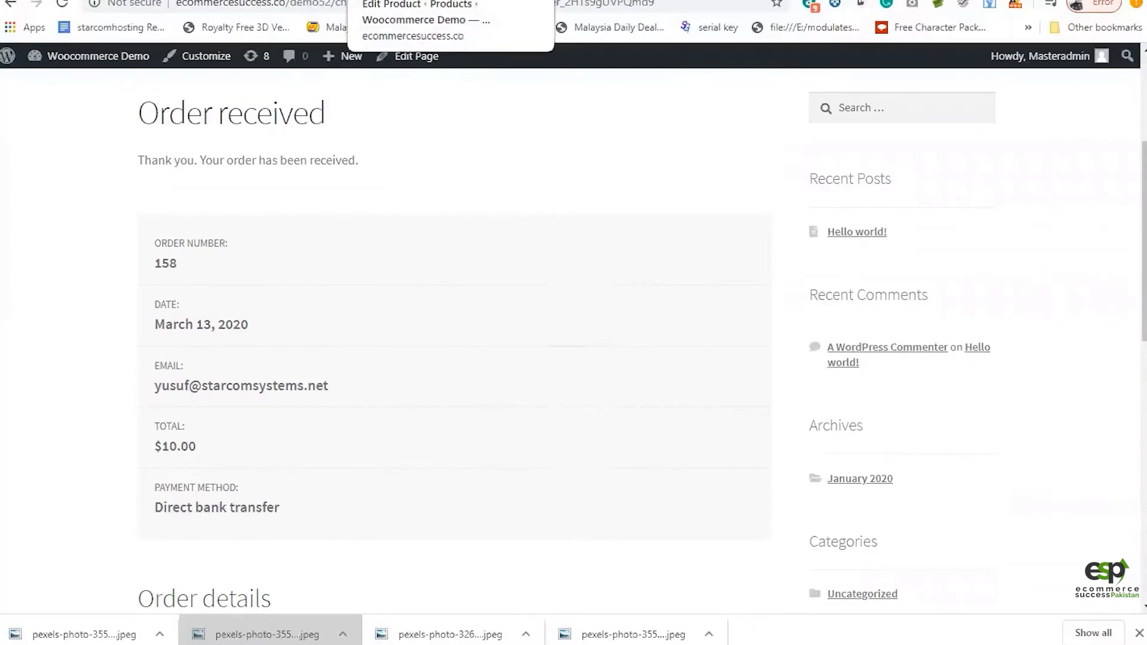
# Open the YITH subscriptions list in the site admin and examine the new subscription's ID, status and related order
pyautogui.click(385, 0)
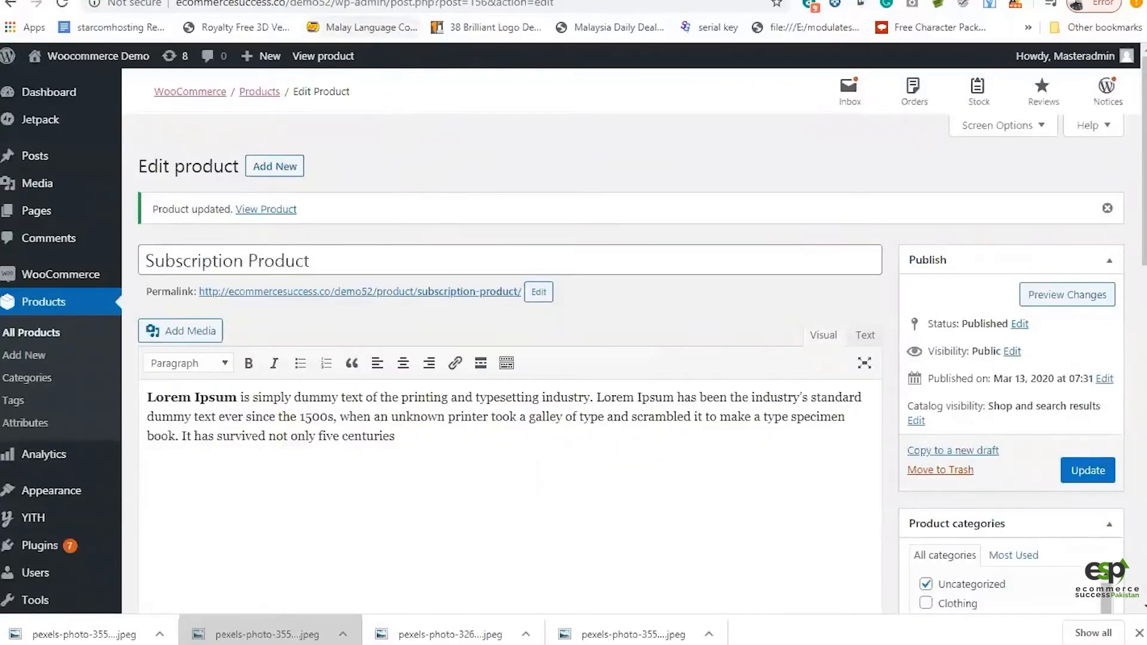
pyautogui.scroll(-1, 553, 131)
pyautogui.scroll(-3, 561, 179)
pyautogui.scroll(4, 581, 269)
pyautogui.scroll(-4, 578, 233)
pyautogui.moveTo(66, 425)
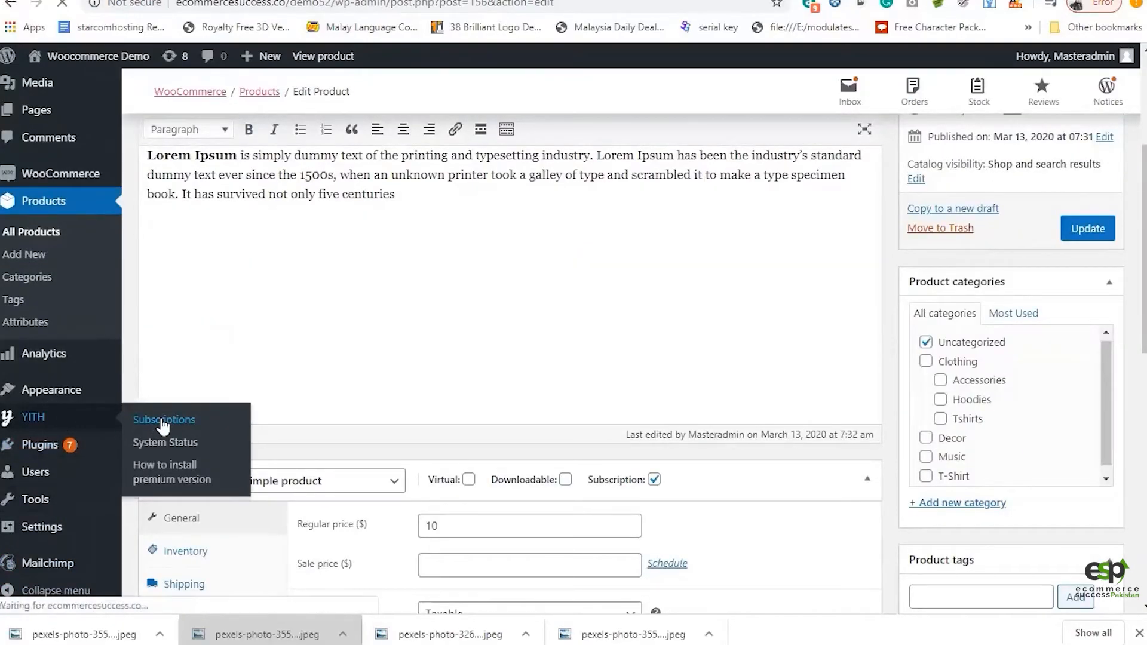
pyautogui.click(194, 423)
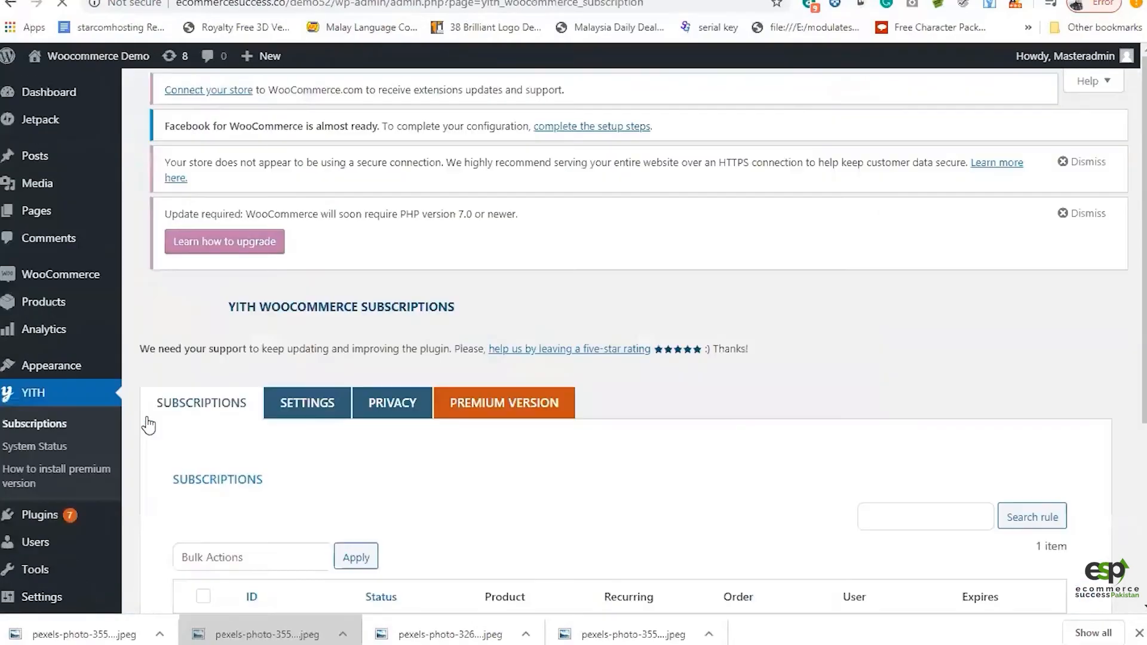
pyautogui.scroll(-5, 294, 379)
pyautogui.scroll(-1, 294, 379)
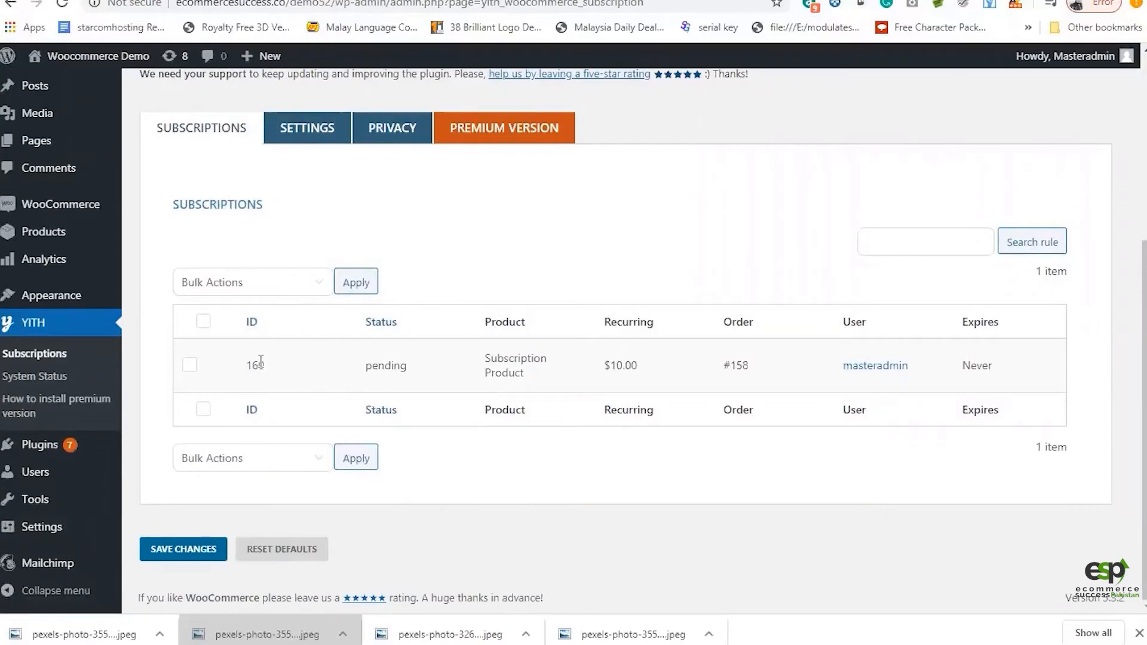
pyautogui.moveTo(242, 370); pyautogui.dragTo(302, 371)
pyautogui.click(726, 374)
# Go to the WooCommerce orders list and open the newest order, which is on hold
pyautogui.scroll(2, 397, 368)
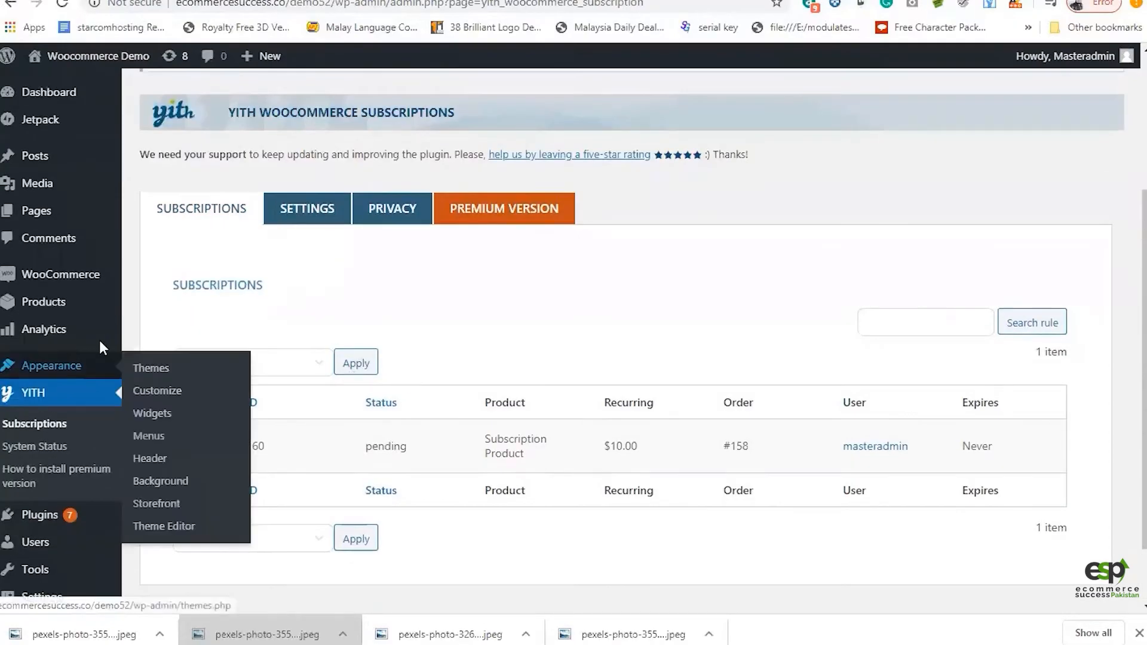
pyautogui.moveTo(60, 276)
pyautogui.click(166, 302)
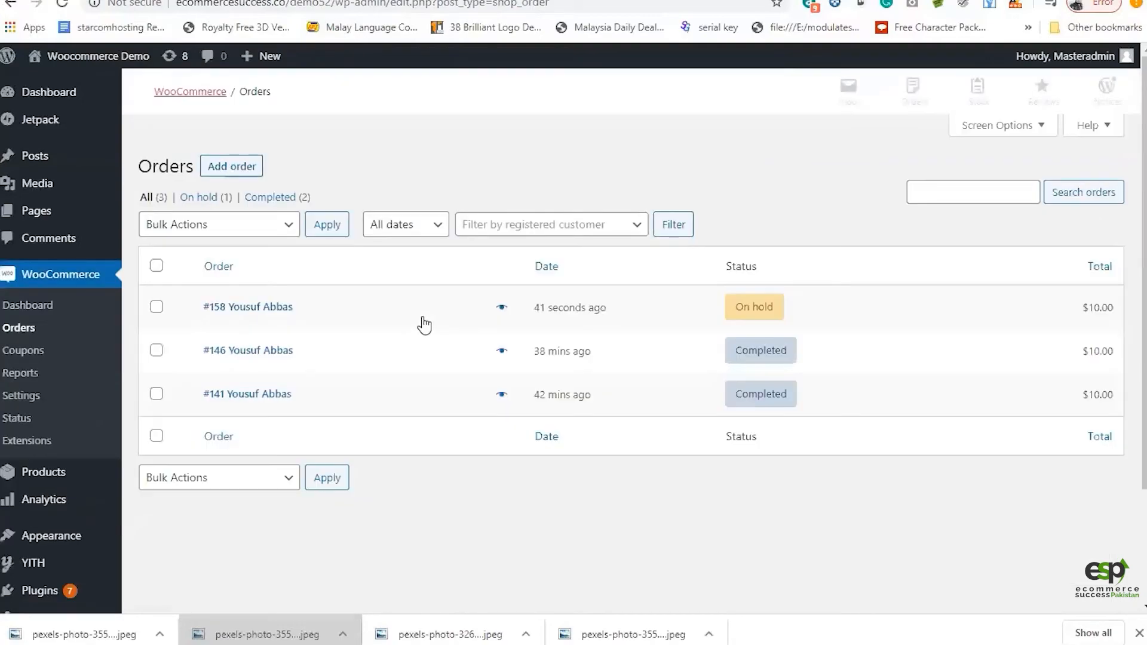
pyautogui.click(771, 315)
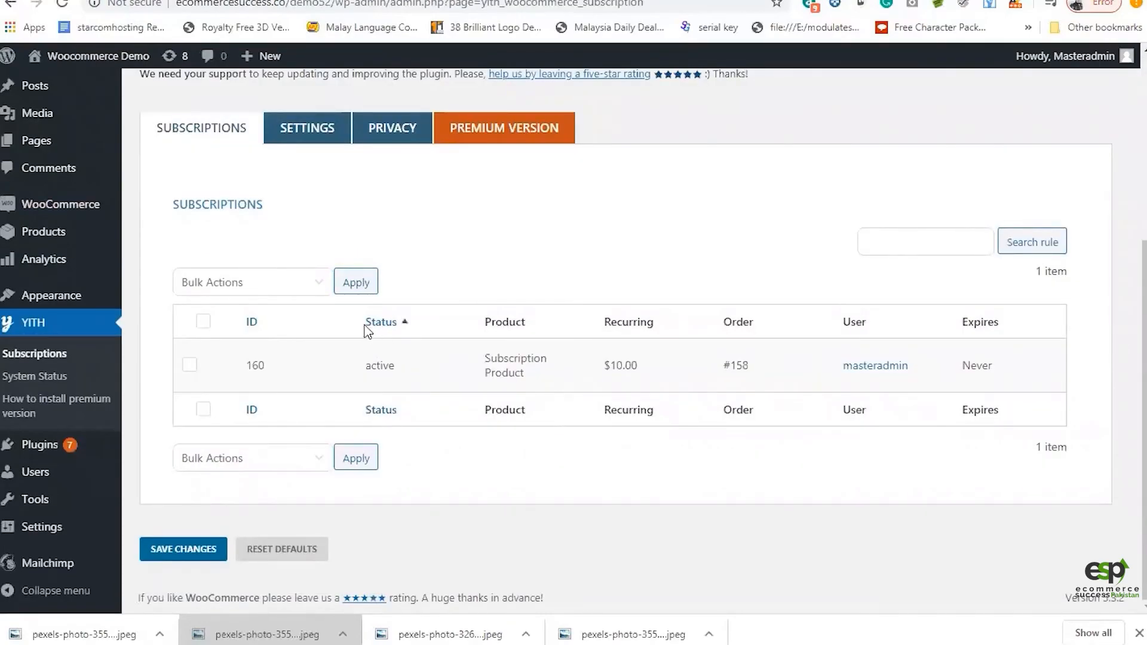
# Examine the subscription's status, related order and recurring amount in the YITH subscriptions list
pyautogui.moveTo(365, 366); pyautogui.dragTo(399, 370)
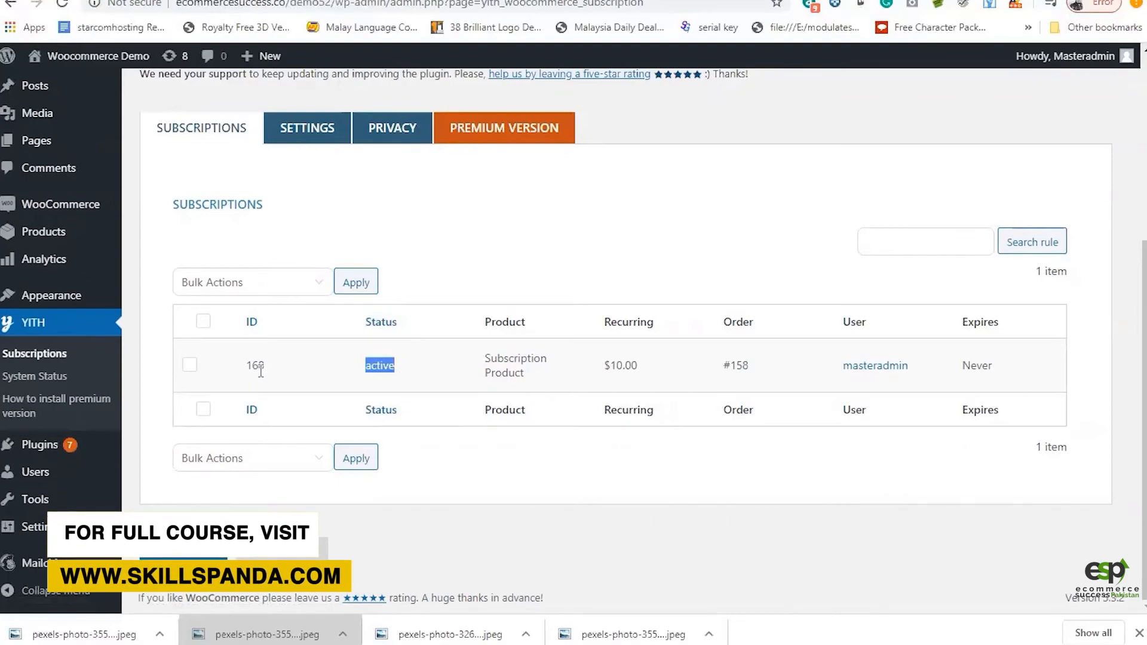
pyautogui.moveTo(754, 372); pyautogui.dragTo(723, 366)
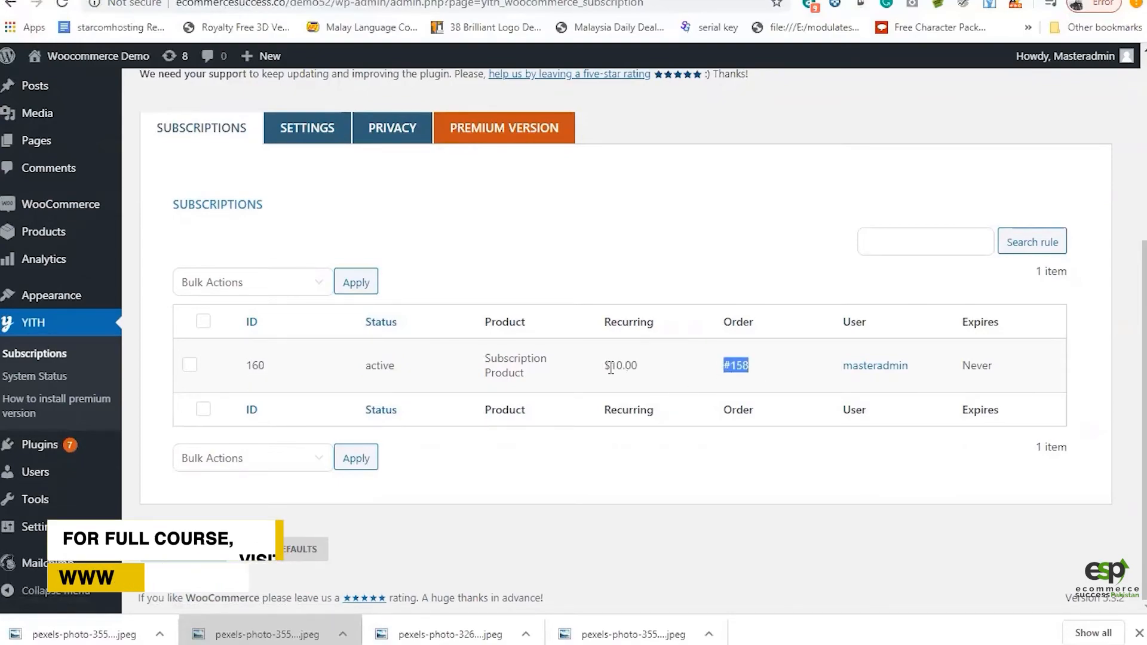
pyautogui.moveTo(611, 366); pyautogui.dragTo(632, 369)
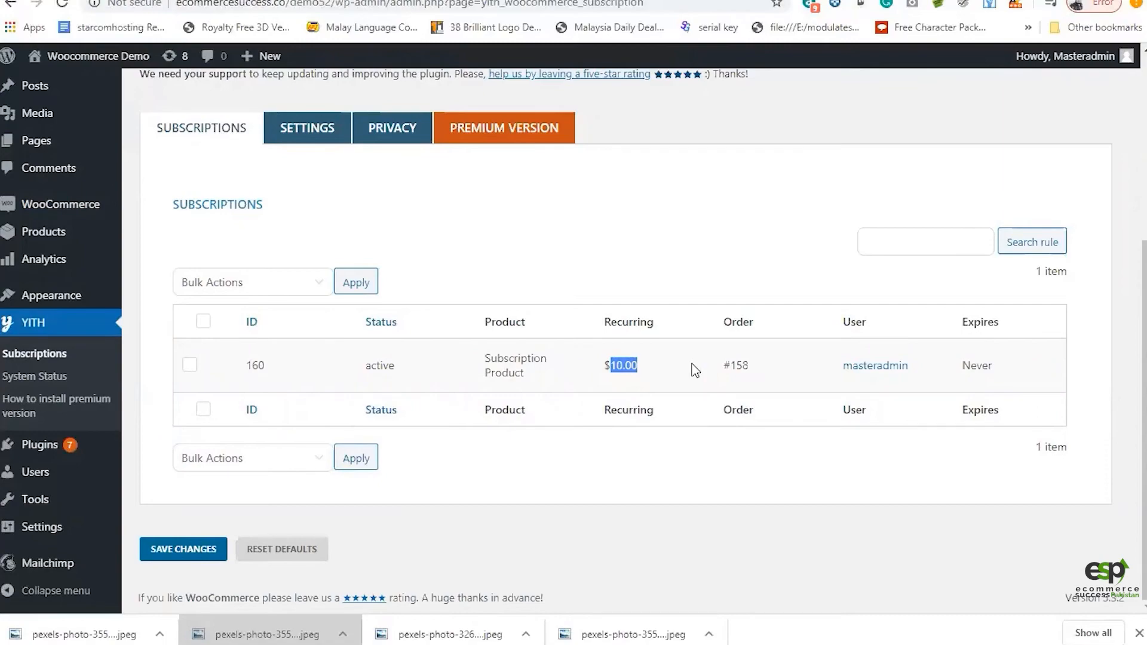
pyautogui.click(694, 371)
pyautogui.moveTo(619, 365); pyautogui.dragTo(613, 365)
pyautogui.scroll(5, 622, 404)
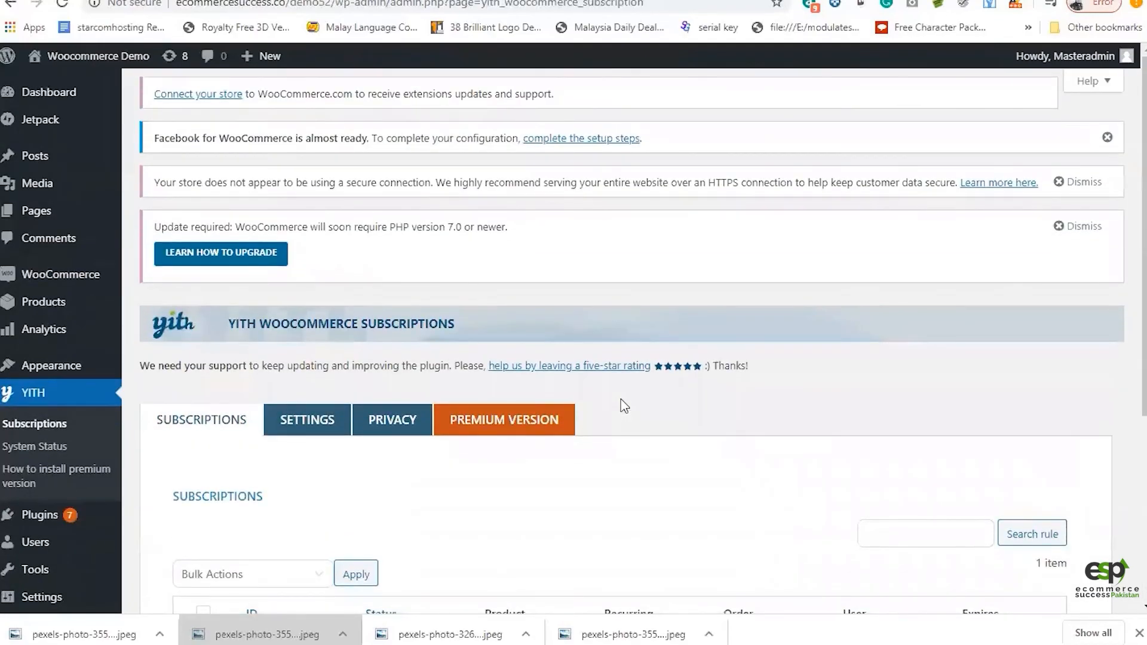
pyautogui.scroll(-4, 623, 406)
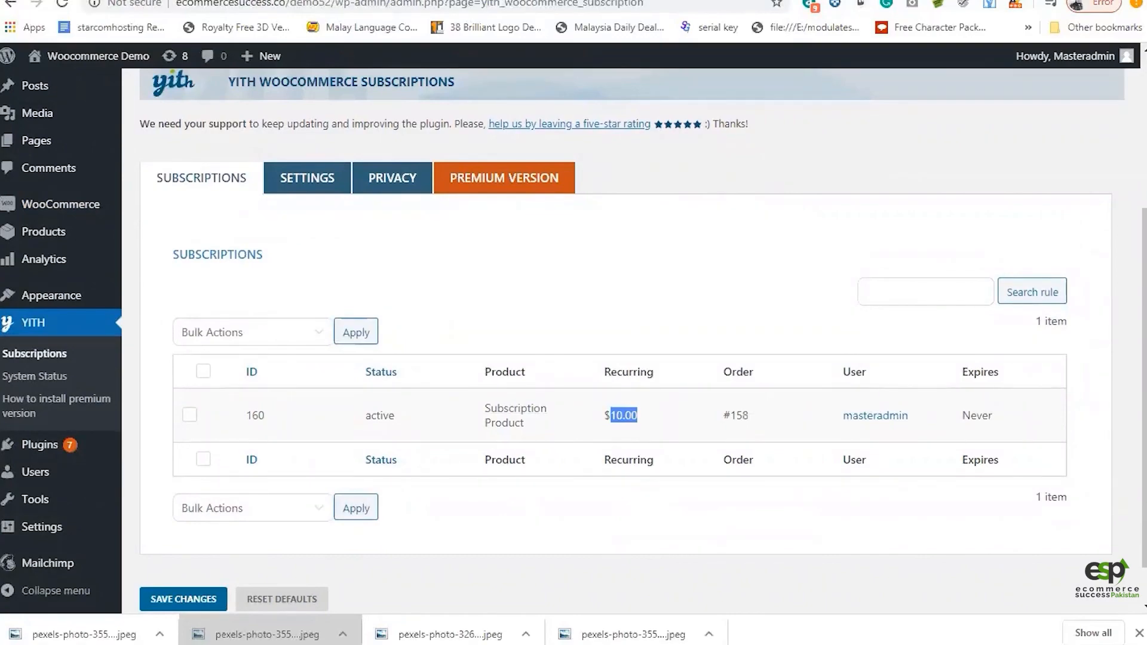
pyautogui.moveTo(185, 642)
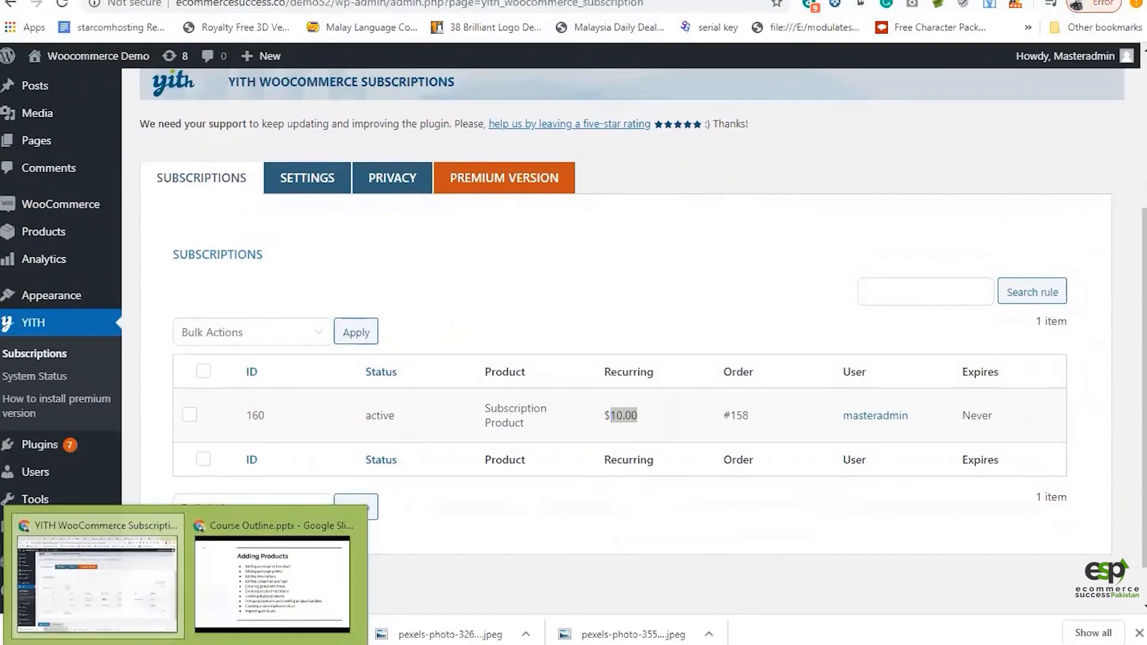